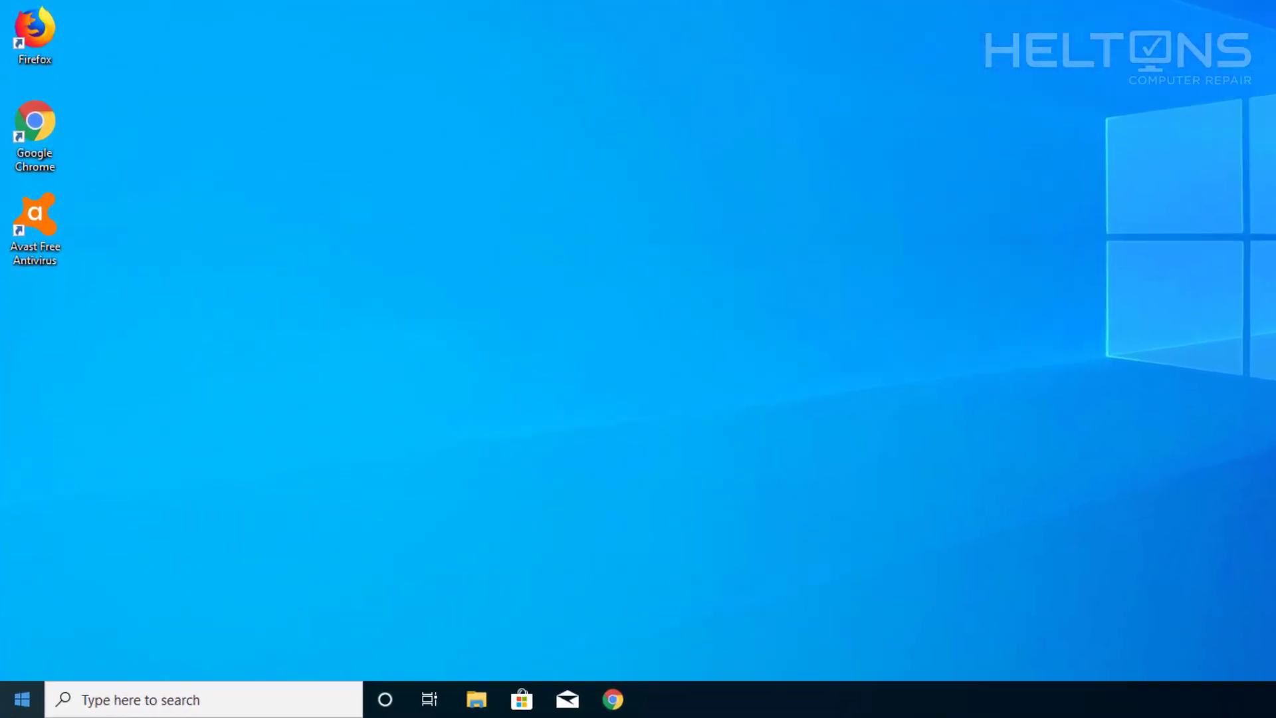
Step: Find Avast Free Antivirus in Settings' Apps & features and in Control Panel's Programs and Features
{"action": "left_click", "coordinate": [27, 706]}
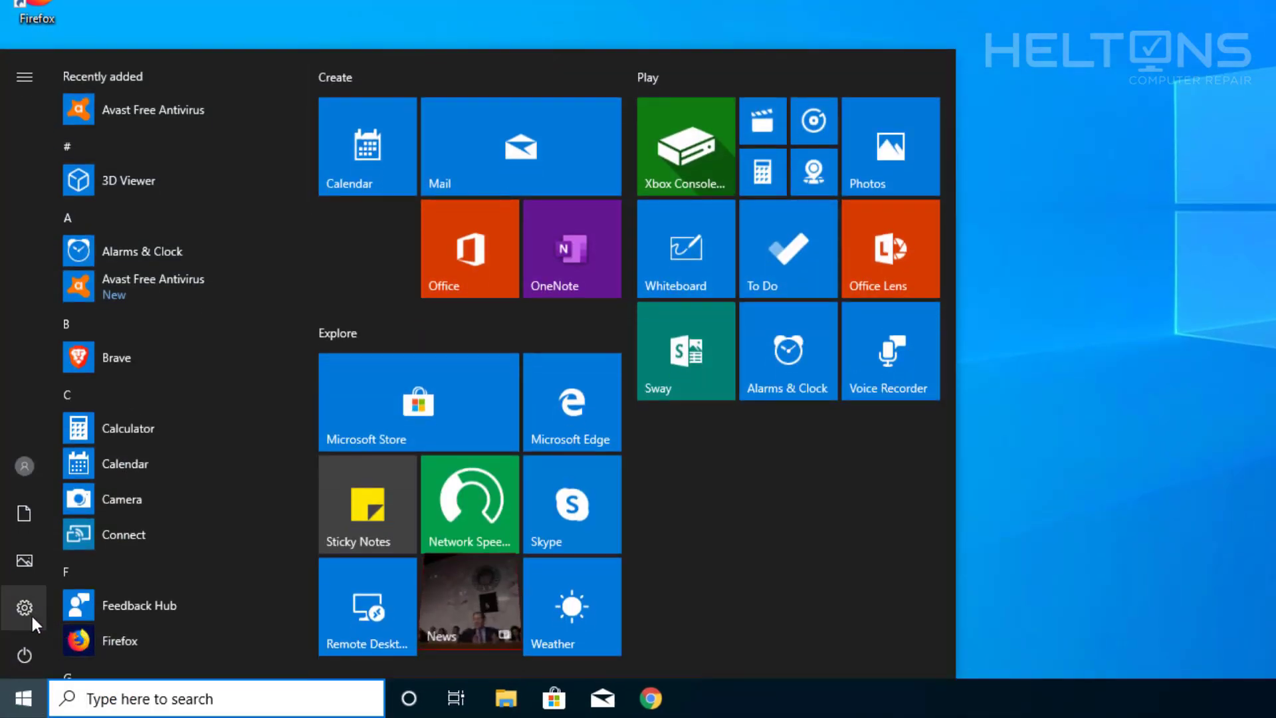
{"action": "left_click", "coordinate": [29, 614]}
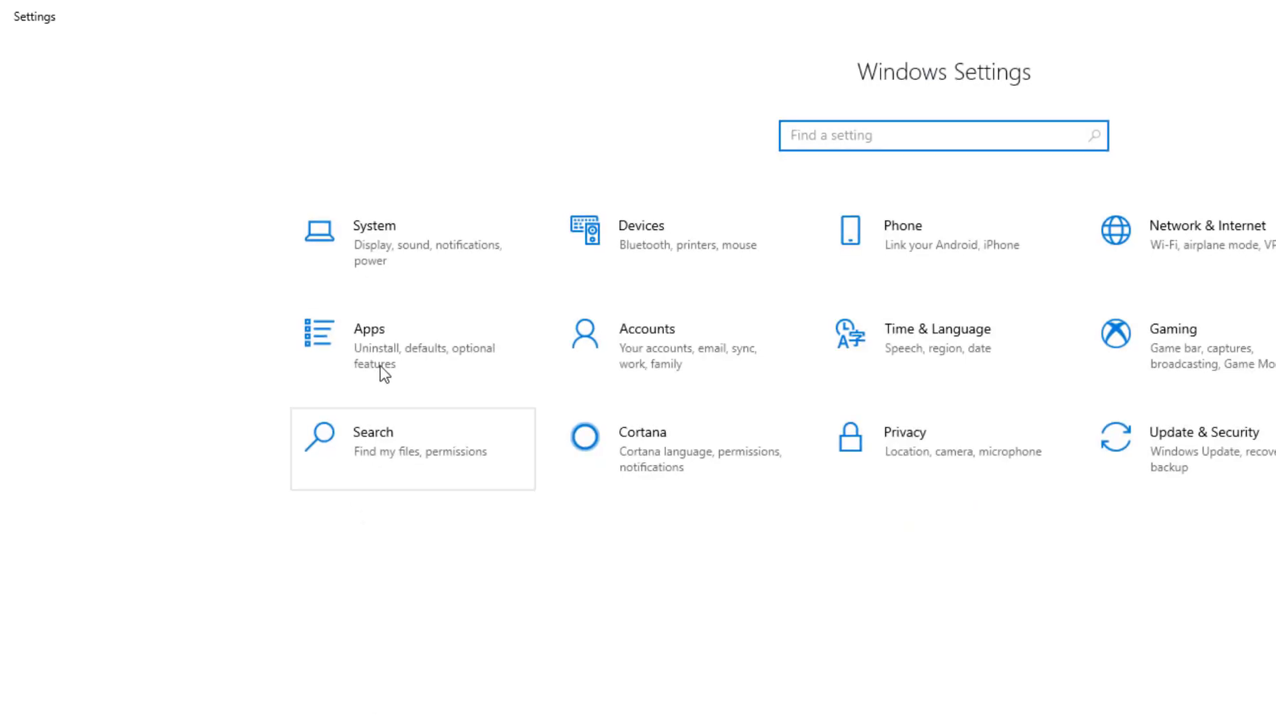
{"action": "left_click", "coordinate": [382, 370]}
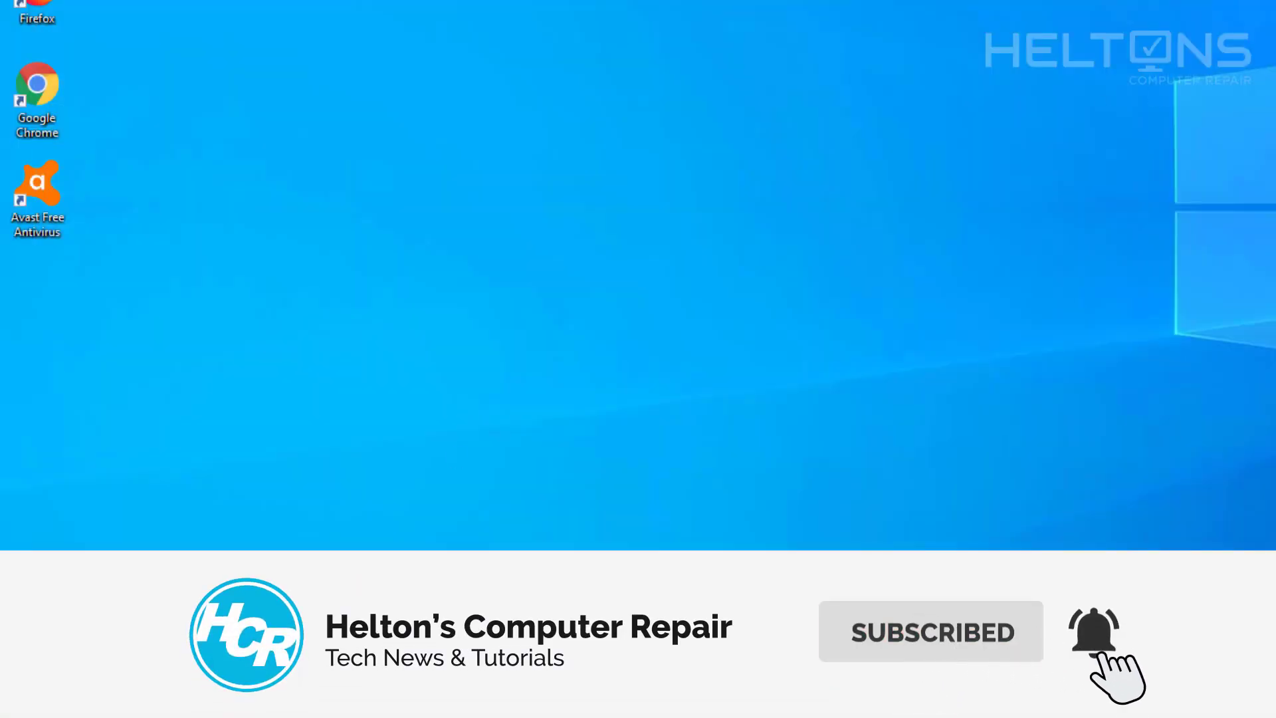
{"action": "key", "text": "super"}
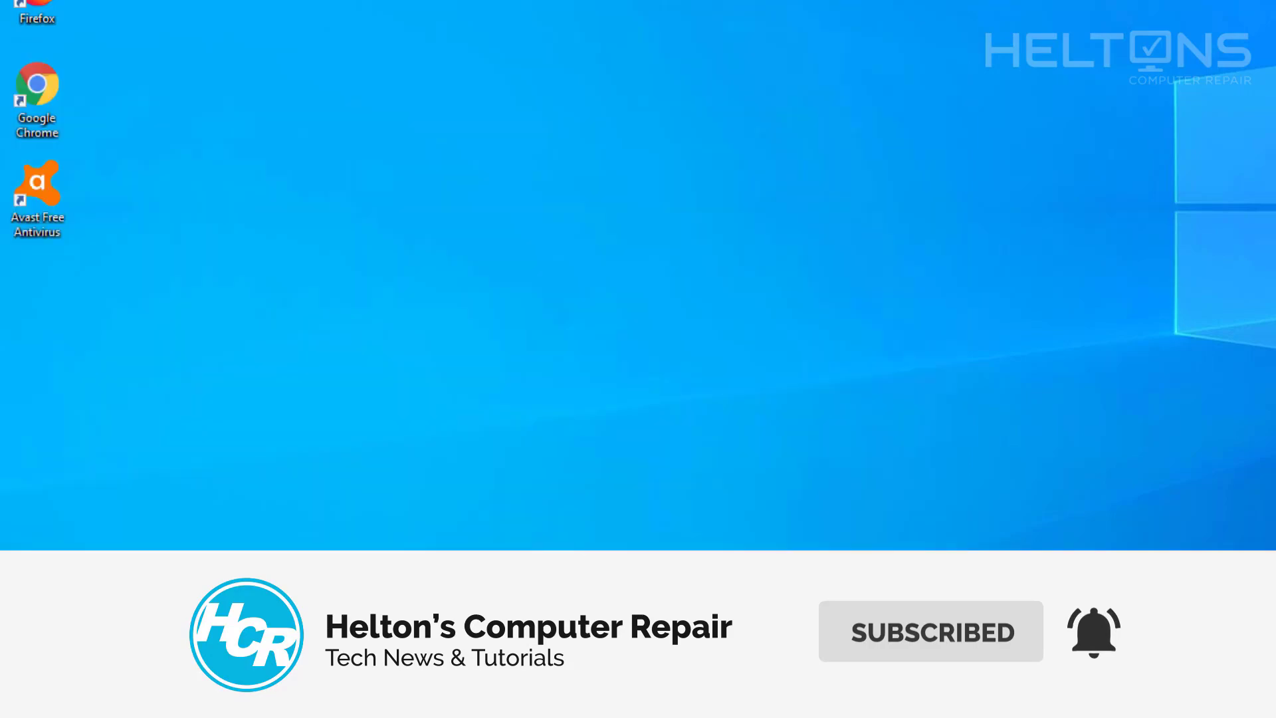
{"action": "type", "text": "control"}
{"action": "key", "text": "Return"}
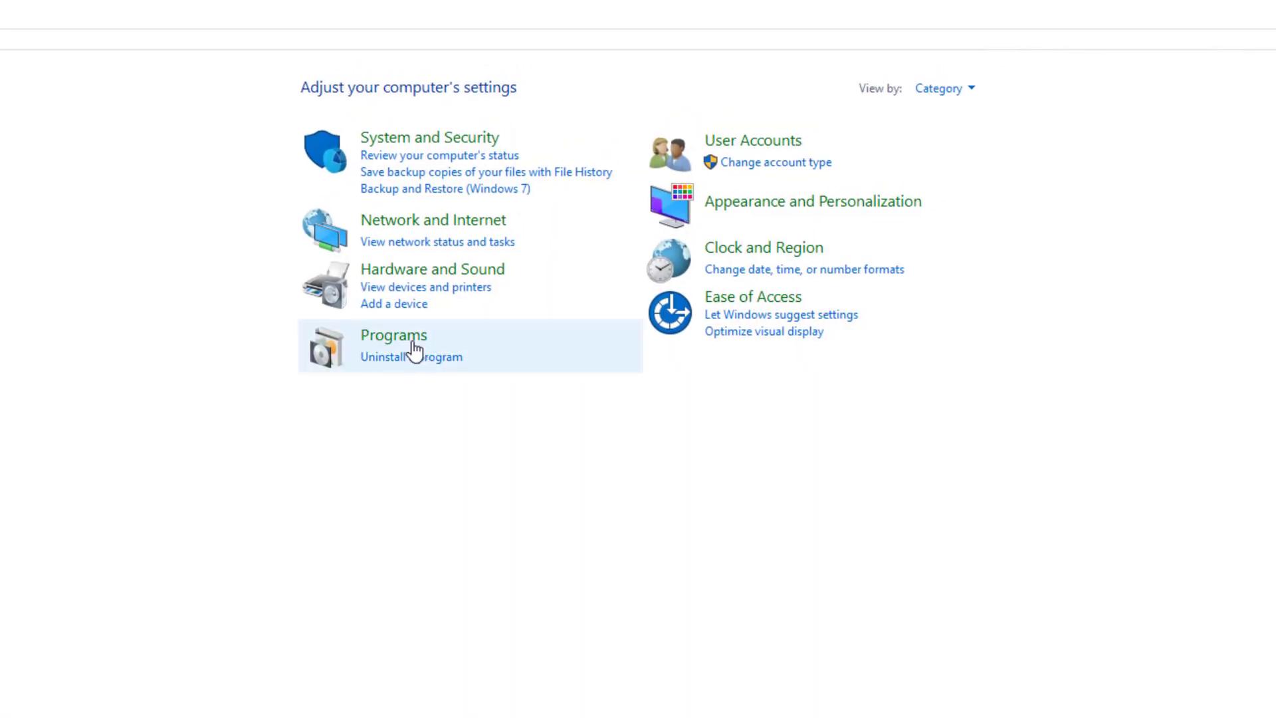
{"action": "left_click", "coordinate": [416, 350]}
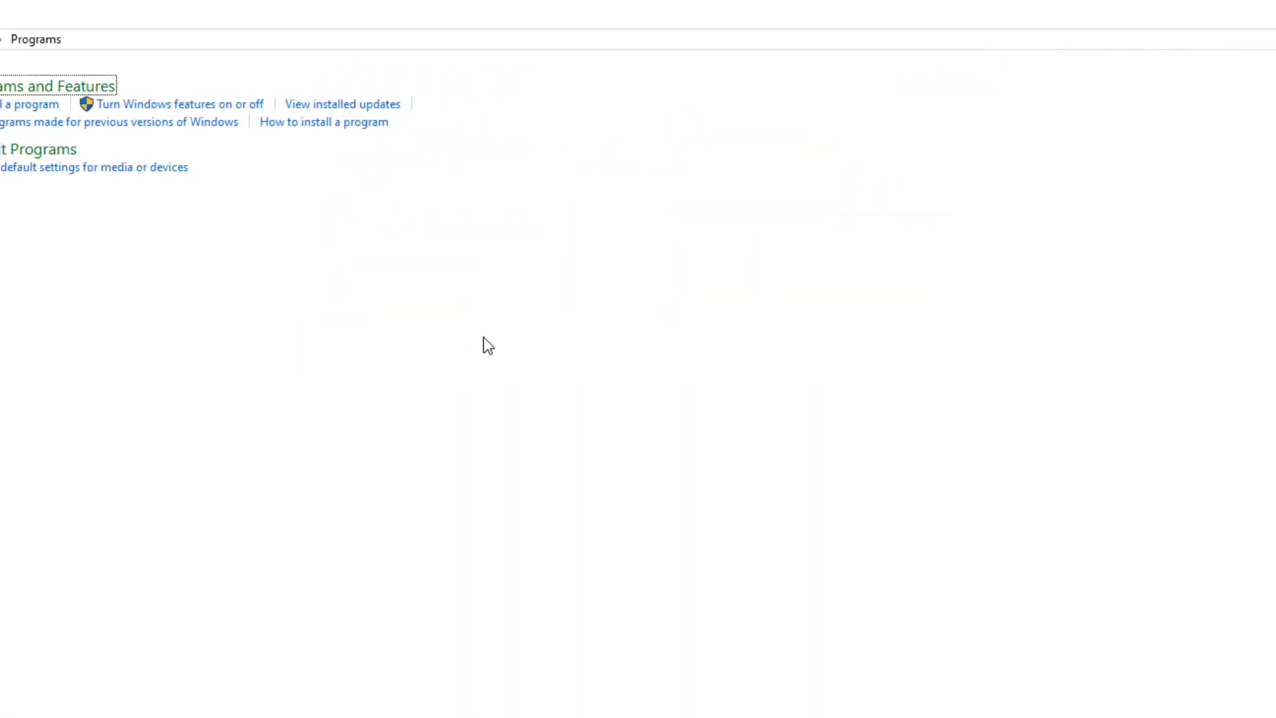
{"action": "left_click", "coordinate": [379, 86]}
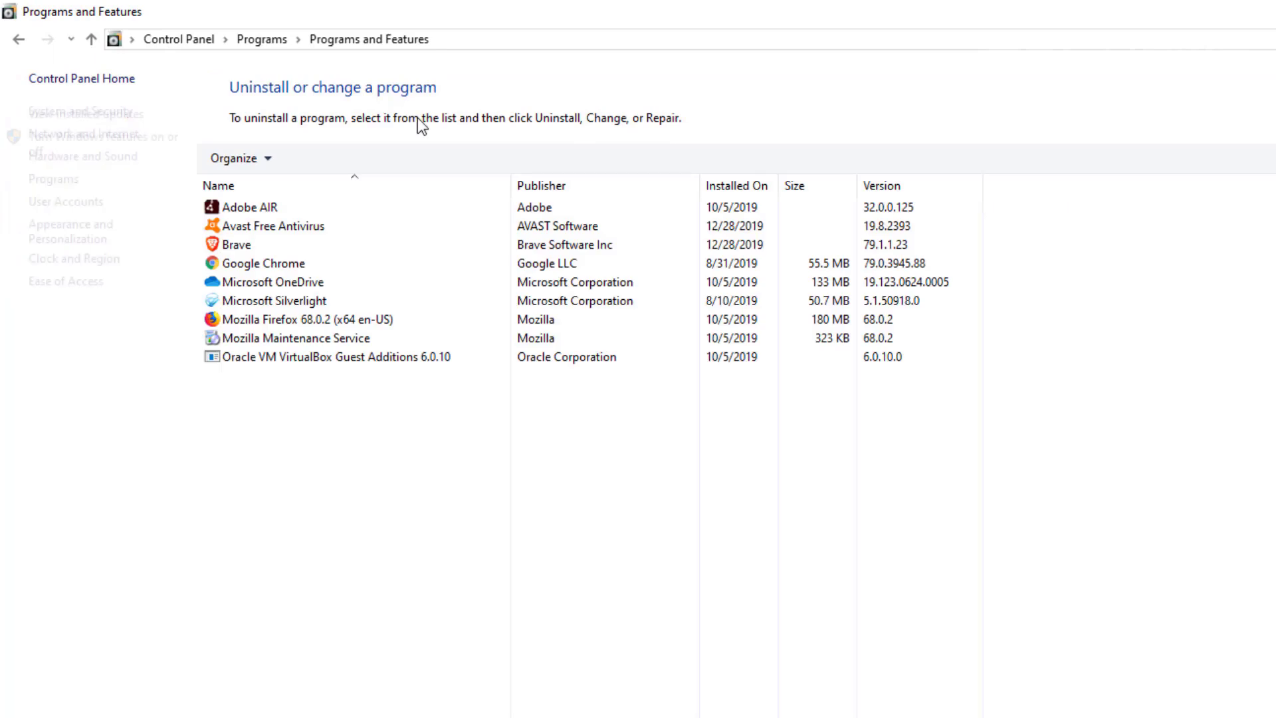
{"action": "left_click", "coordinate": [323, 233]}
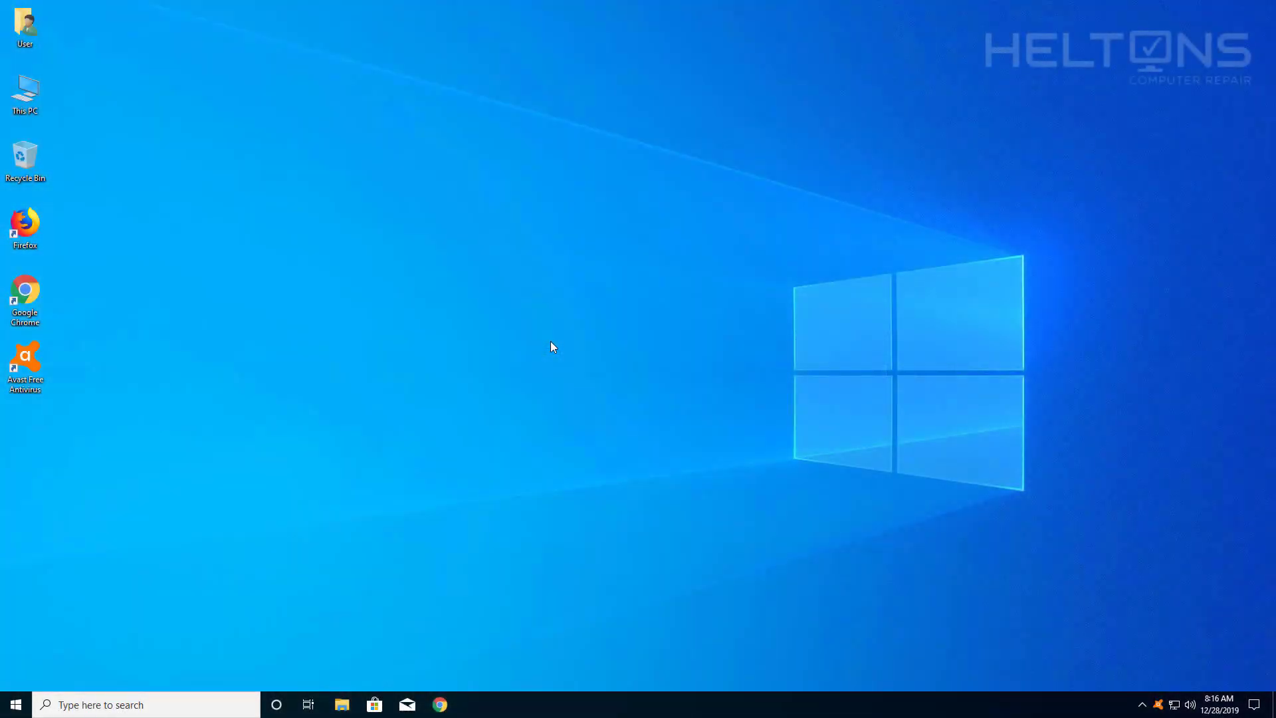
Step: In Chrome, search google.com for an 'avast removal' tool
{"action": "left_click", "coordinate": [440, 704]}
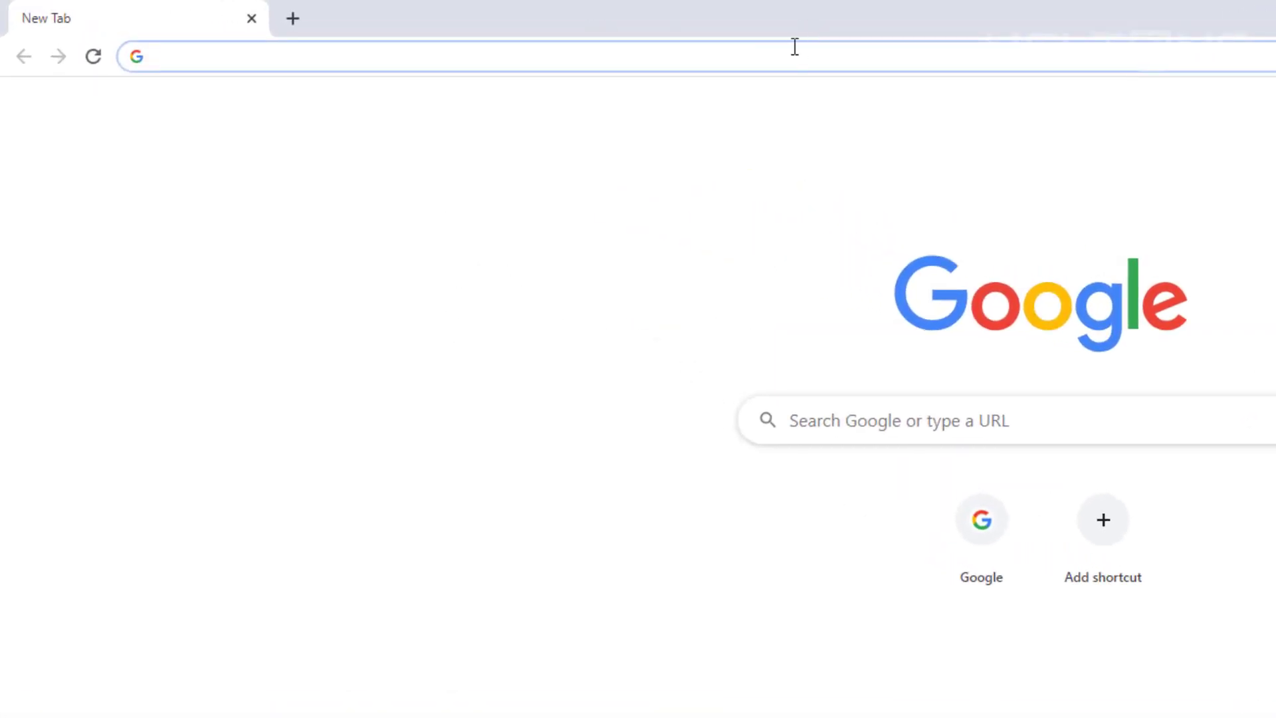
{"action": "type", "text": "google.com"}
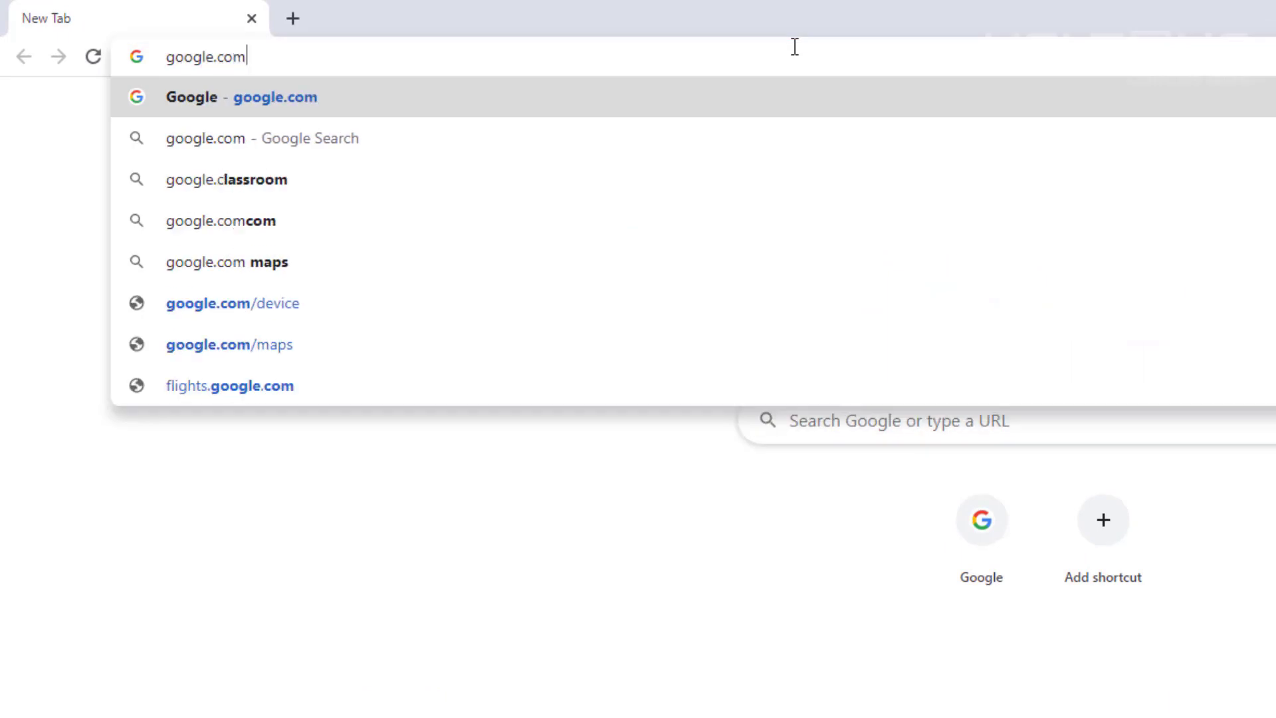
{"action": "key", "text": "Return"}
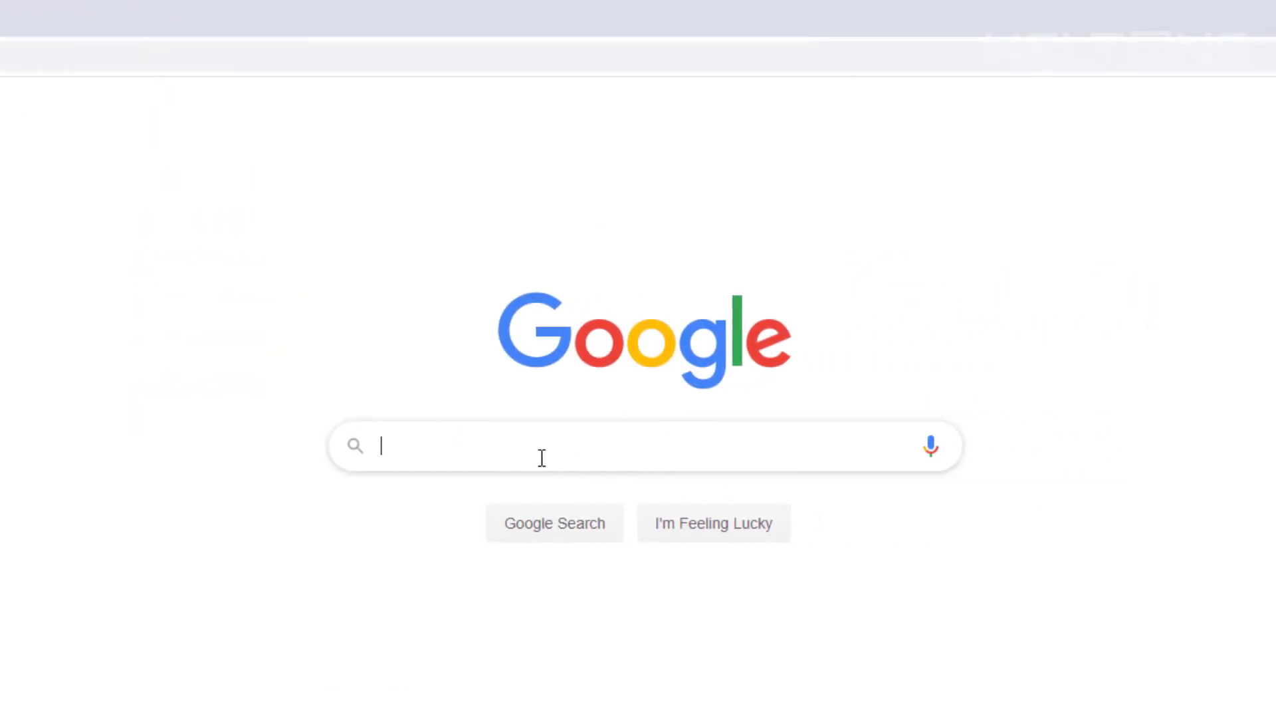
{"action": "left_click", "coordinate": [938, 457]}
{"action": "type", "text": "avast removal"}
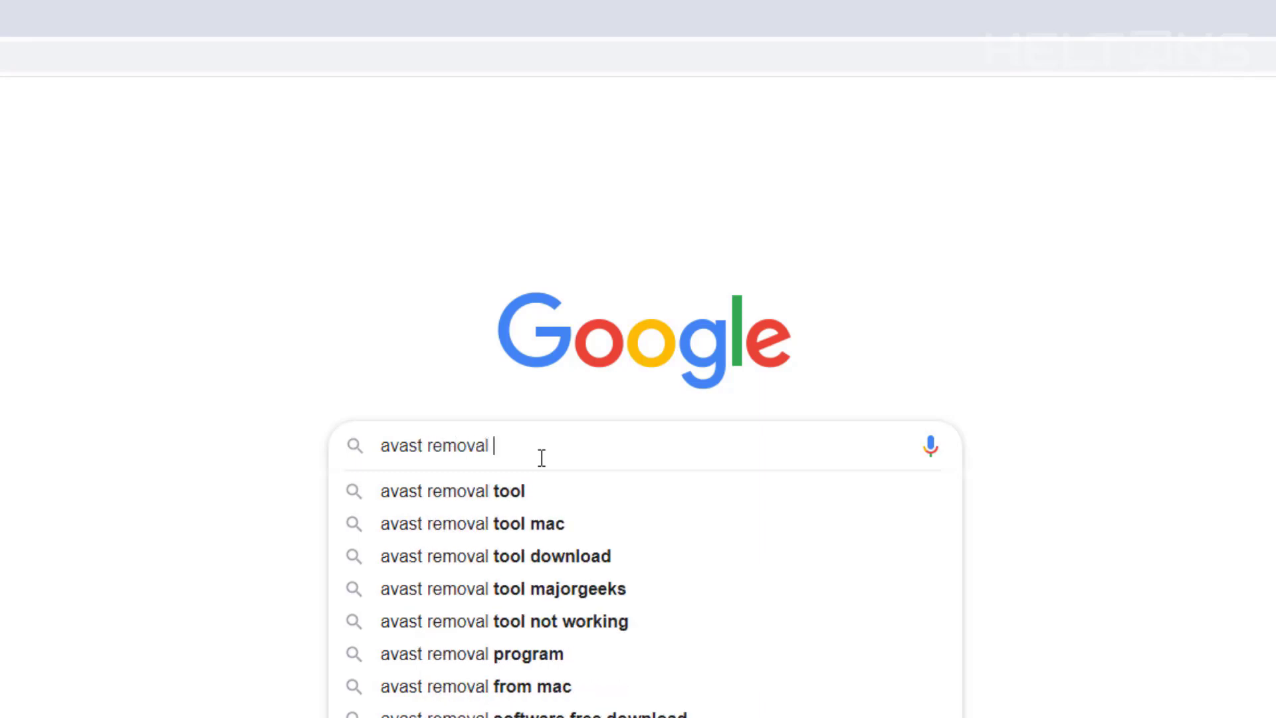
{"action": "left_click", "coordinate": [530, 495]}
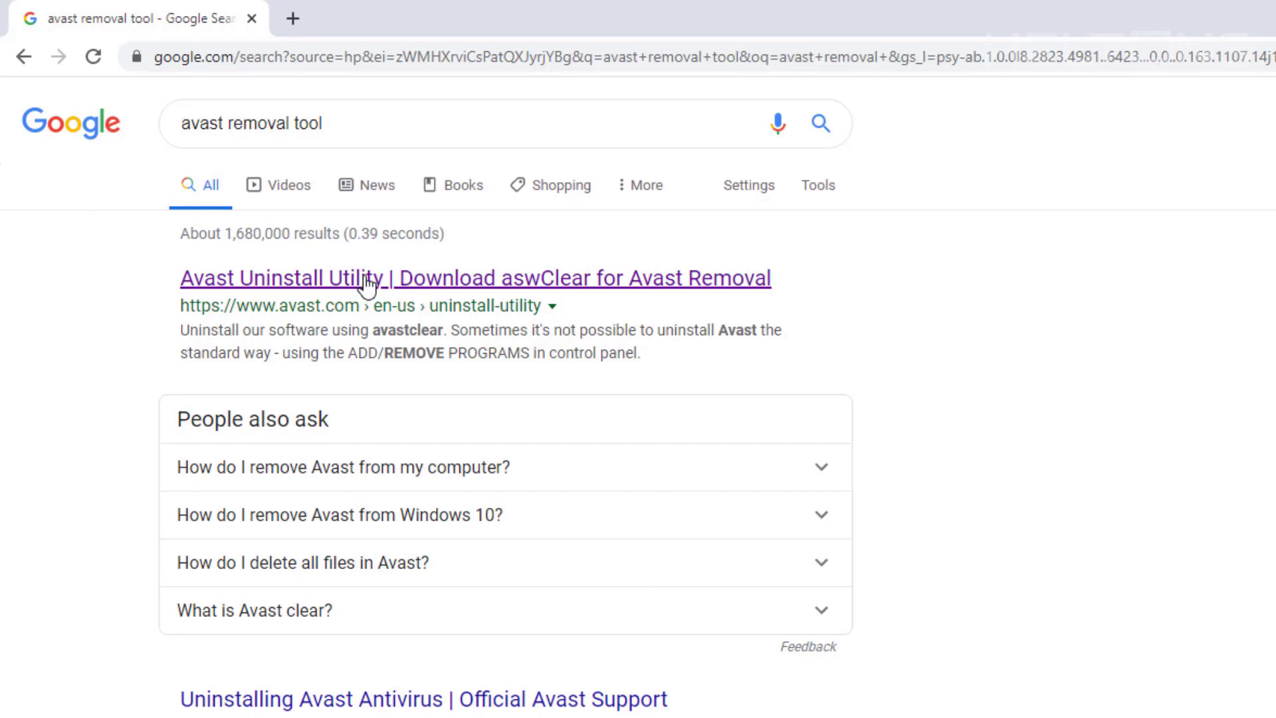
Step: Download avastclear.exe from Avast's Uninstall Utility page, show it in its folder, and close the windows
{"action": "left_click", "coordinate": [458, 284]}
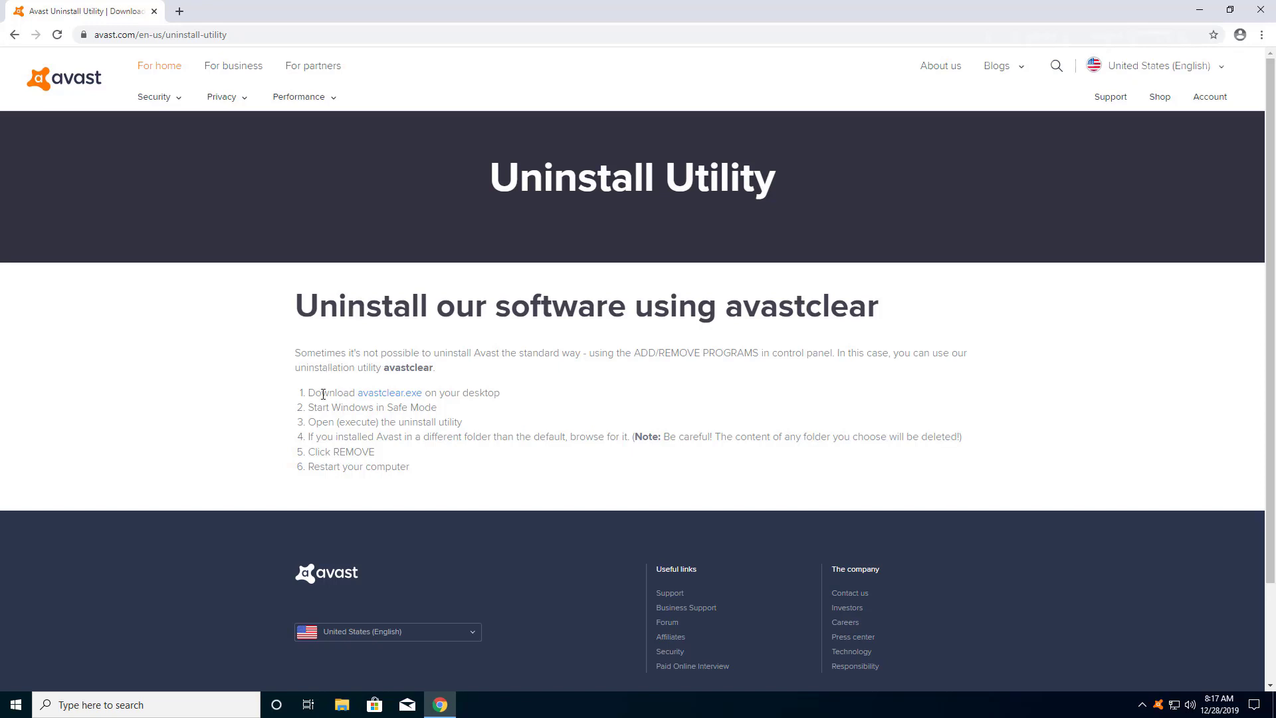
{"action": "left_click", "coordinate": [375, 397]}
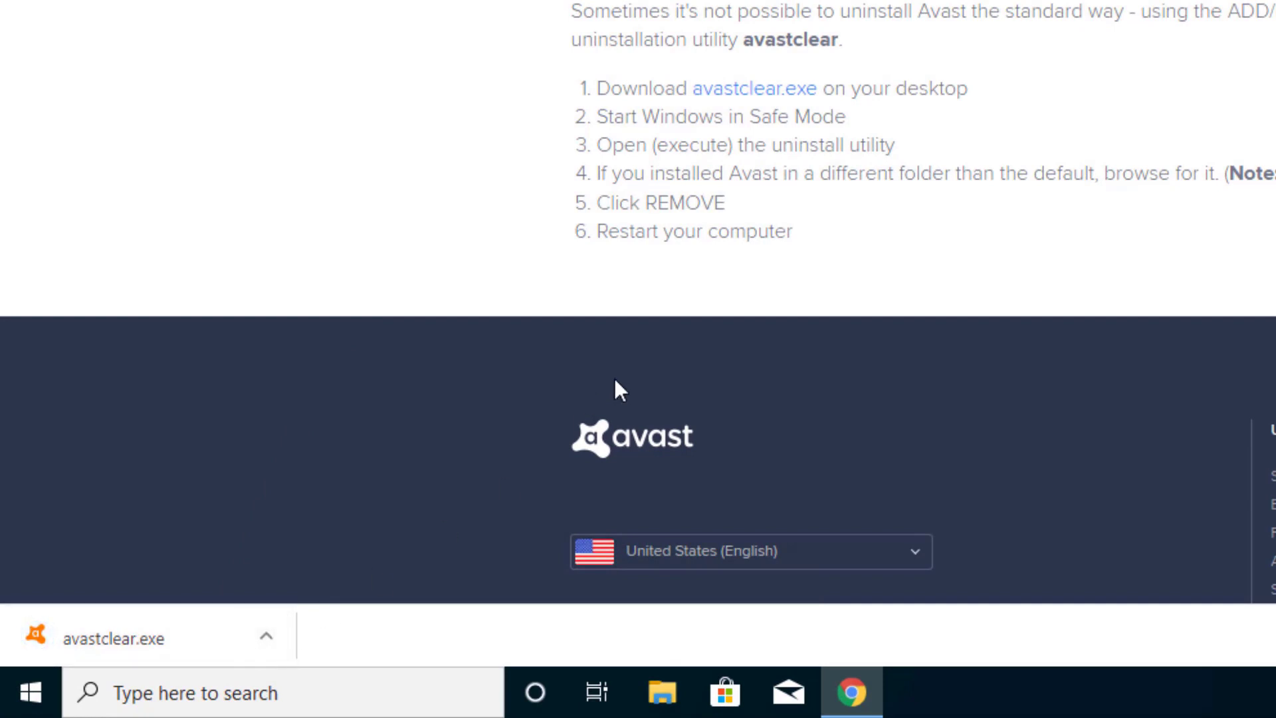
{"action": "left_click", "coordinate": [273, 634]}
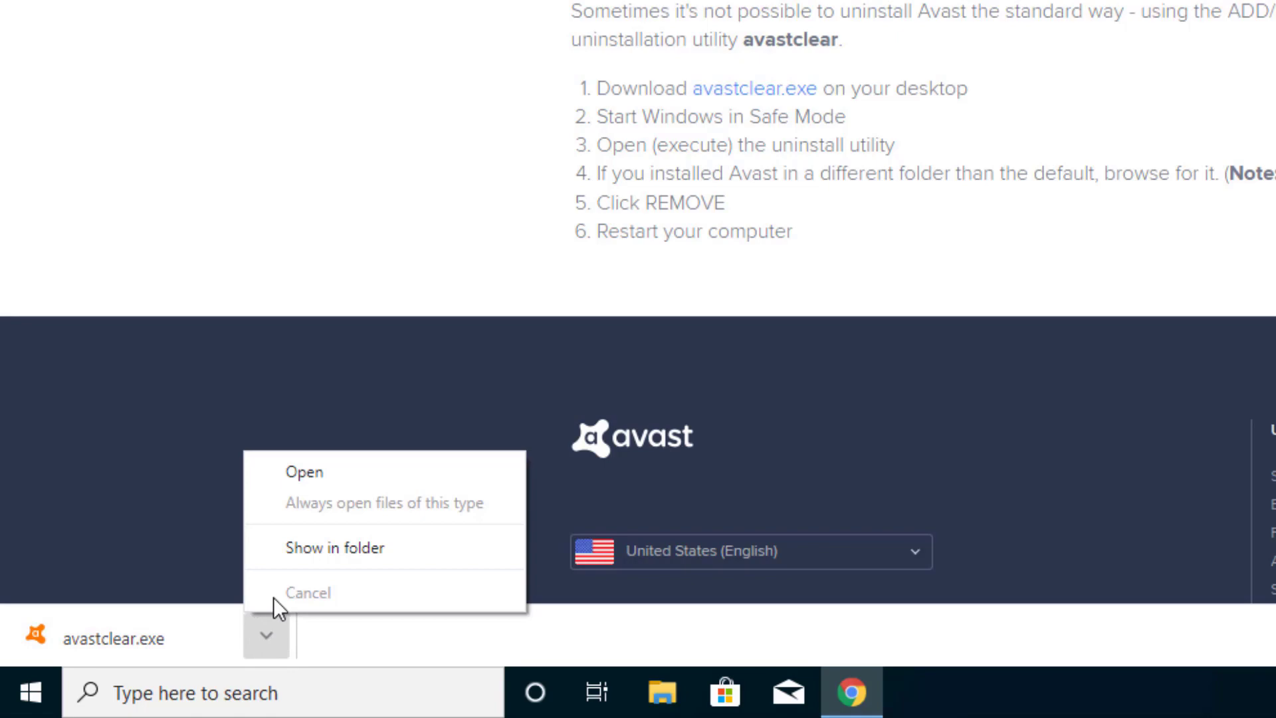
{"action": "left_click", "coordinate": [303, 550]}
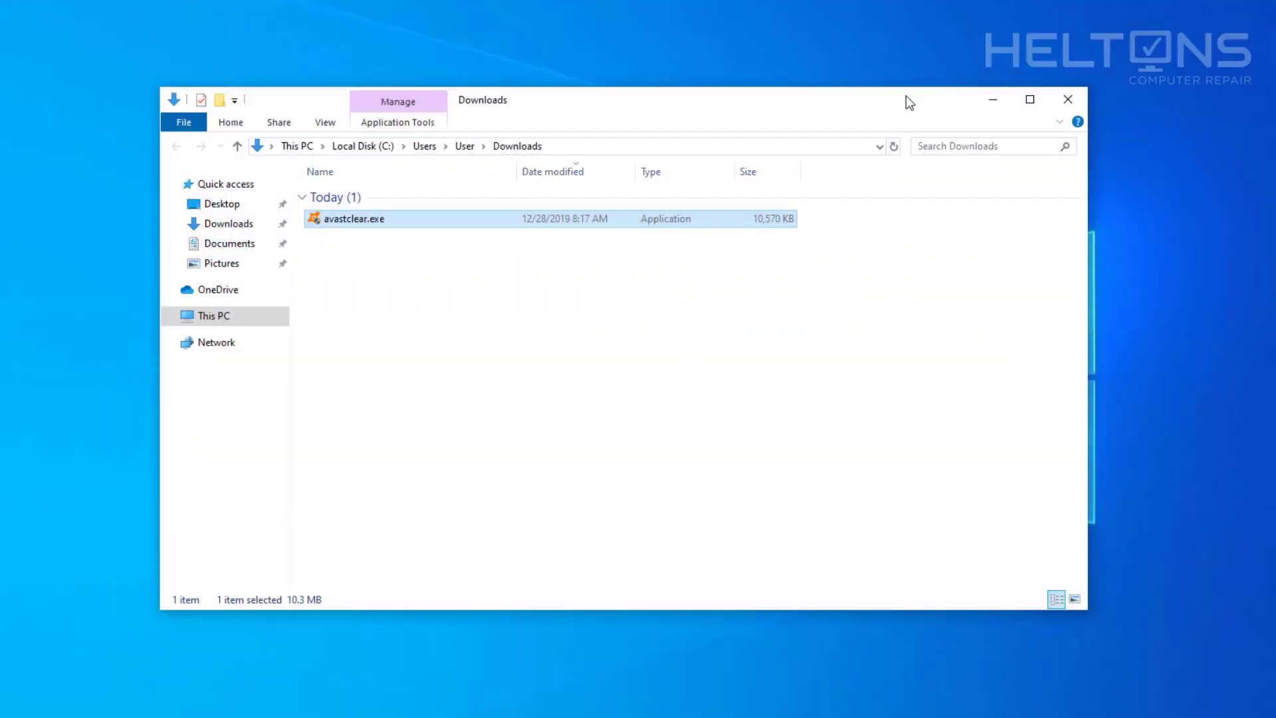
{"action": "key", "text": "alt+F4"}
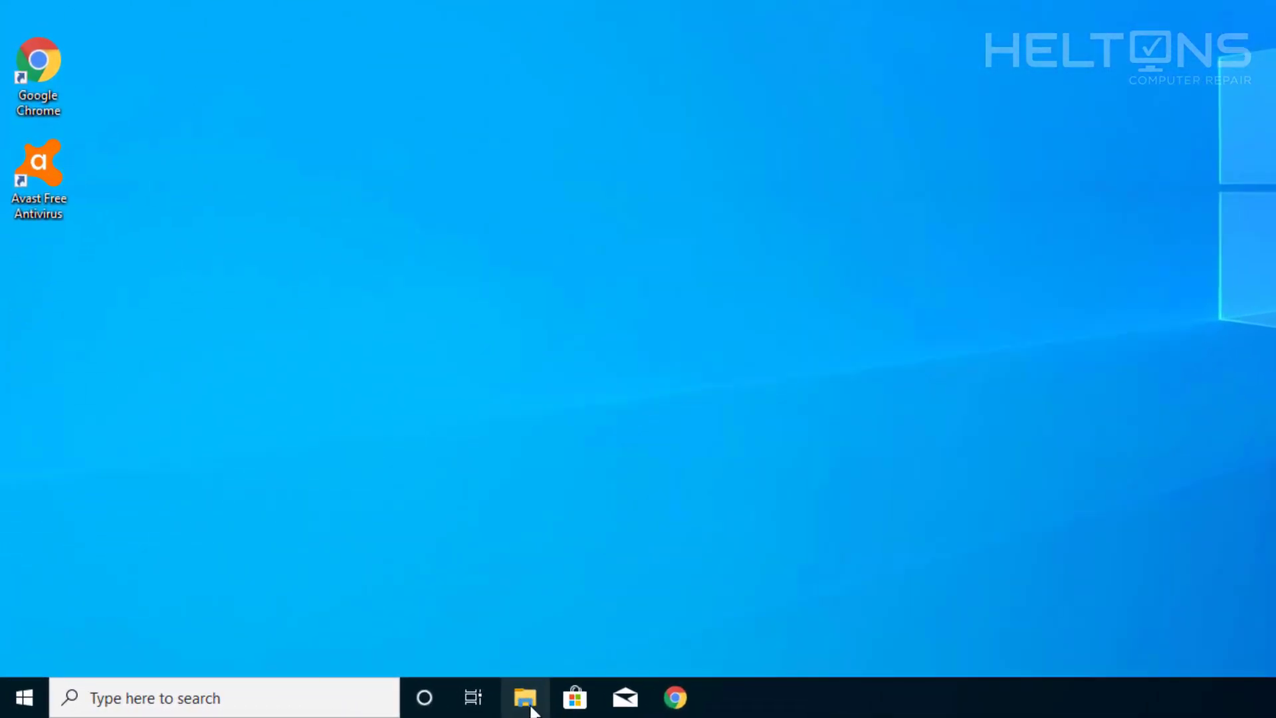
Step: Drag avastclear.exe from the Downloads folder onto the desktop and close File Explorer
{"action": "left_click", "coordinate": [416, 702]}
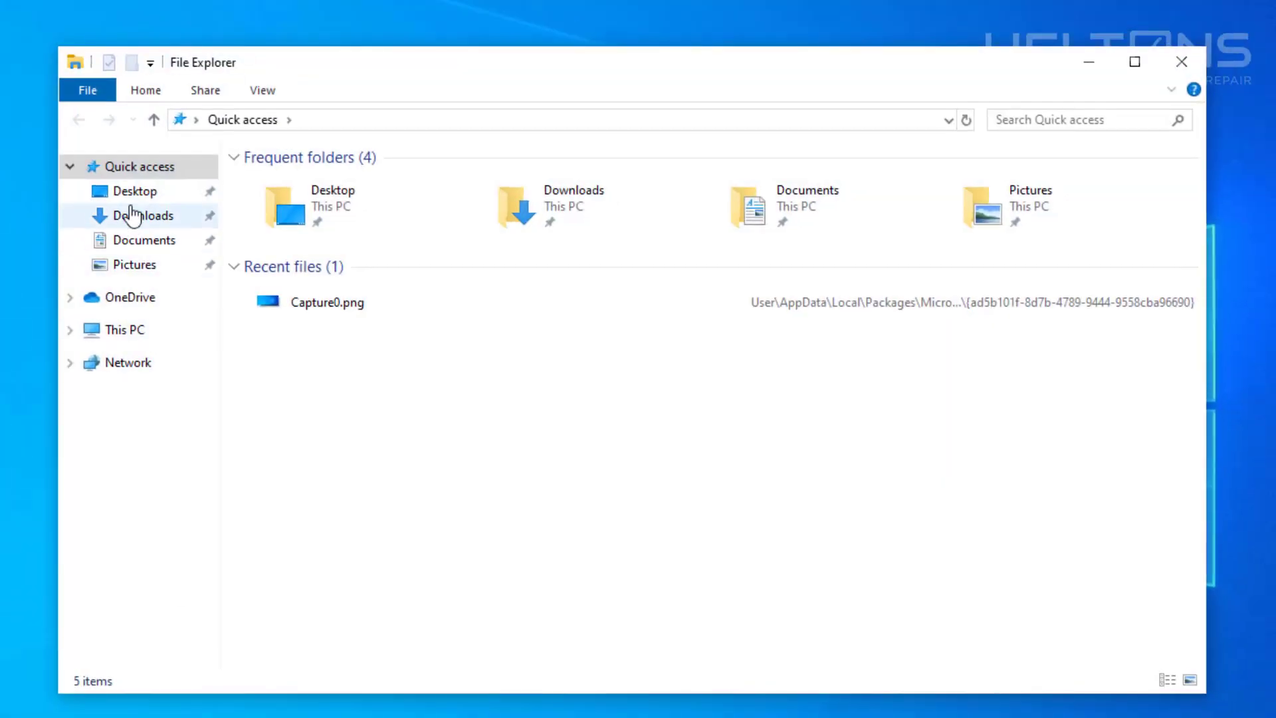
{"action": "left_click", "coordinate": [133, 216]}
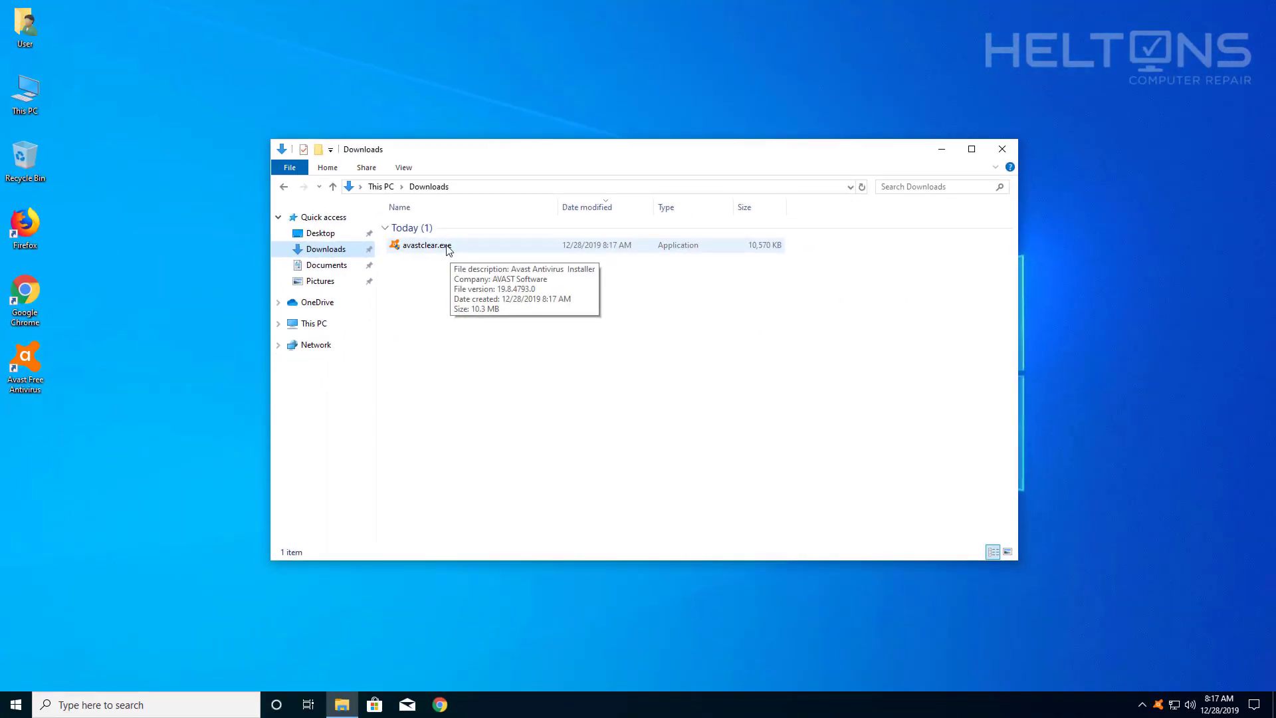
{"action": "left_click_drag", "start_coordinate": [441, 245], "coordinate": [497, 96]}
{"action": "left_click_drag", "start_coordinate": [532, 40], "coordinate": [447, 292]}
{"action": "left_click", "coordinate": [1001, 149]}
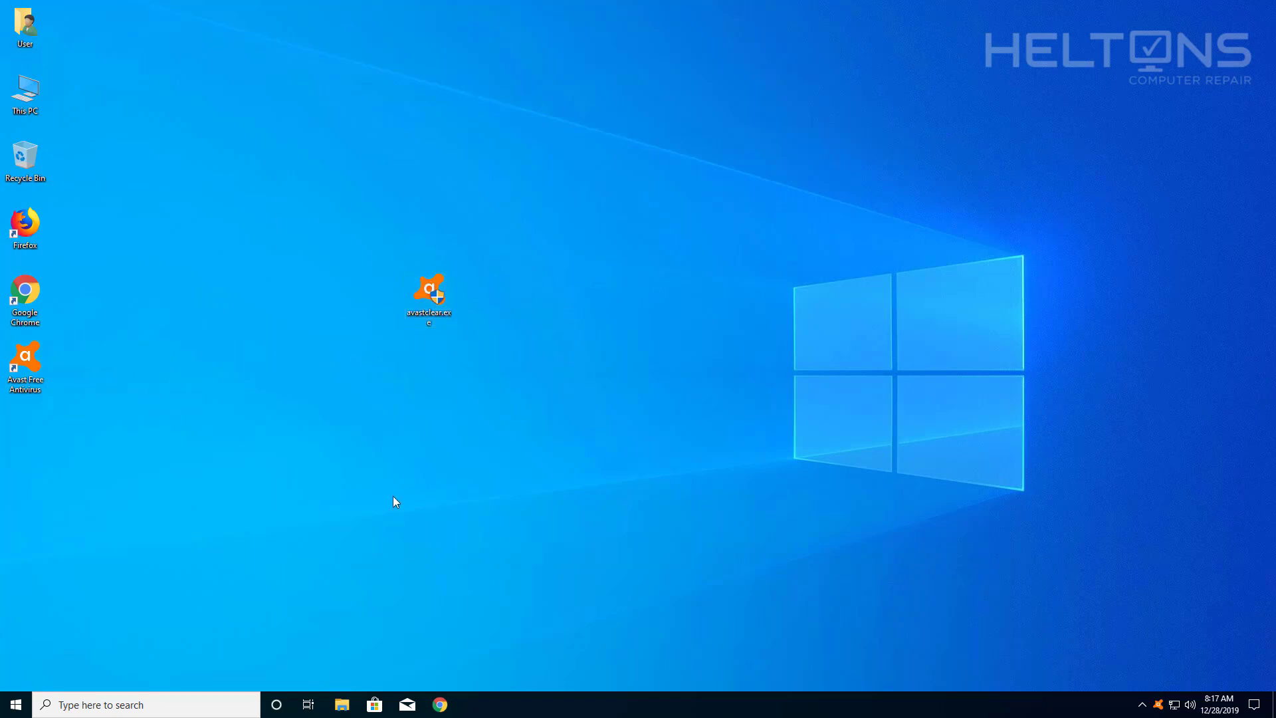
Step: Search for msconfig to launch System Configuration
{"action": "left_click", "coordinate": [16, 704]}
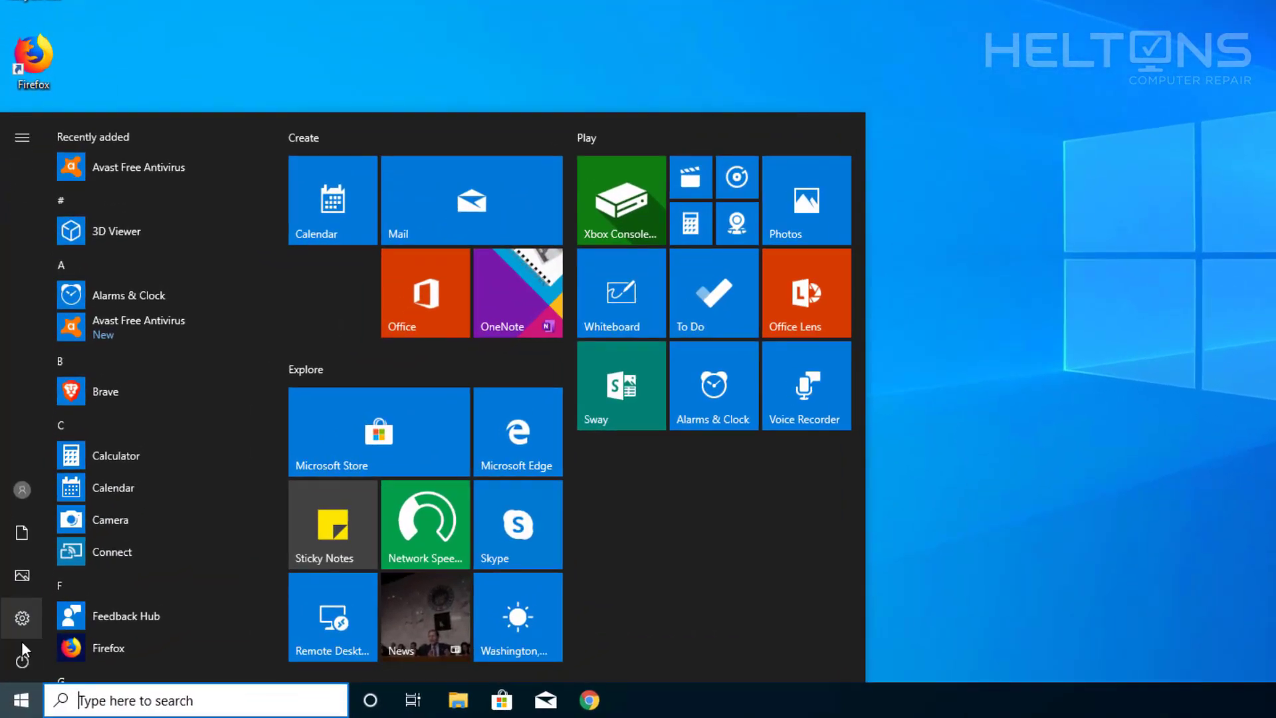
{"action": "left_click", "coordinate": [24, 661]}
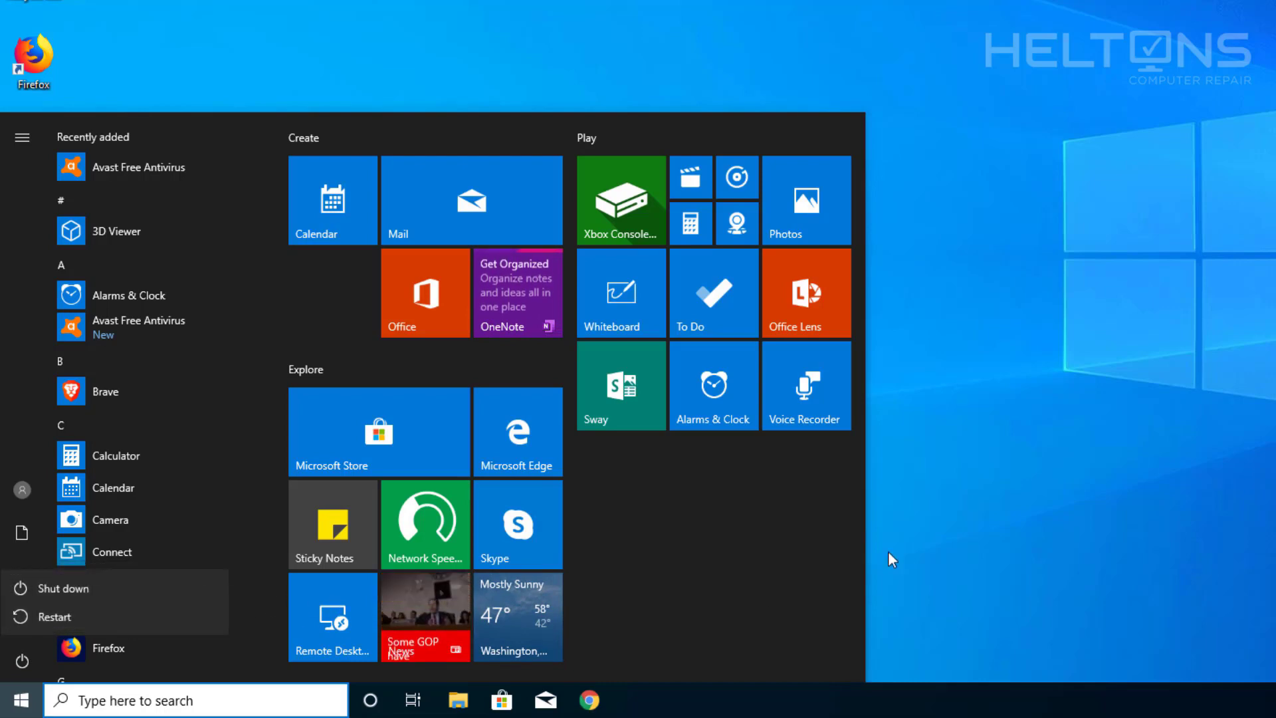
{"action": "left_click", "coordinate": [109, 702]}
{"action": "type", "text": "msconfi"}
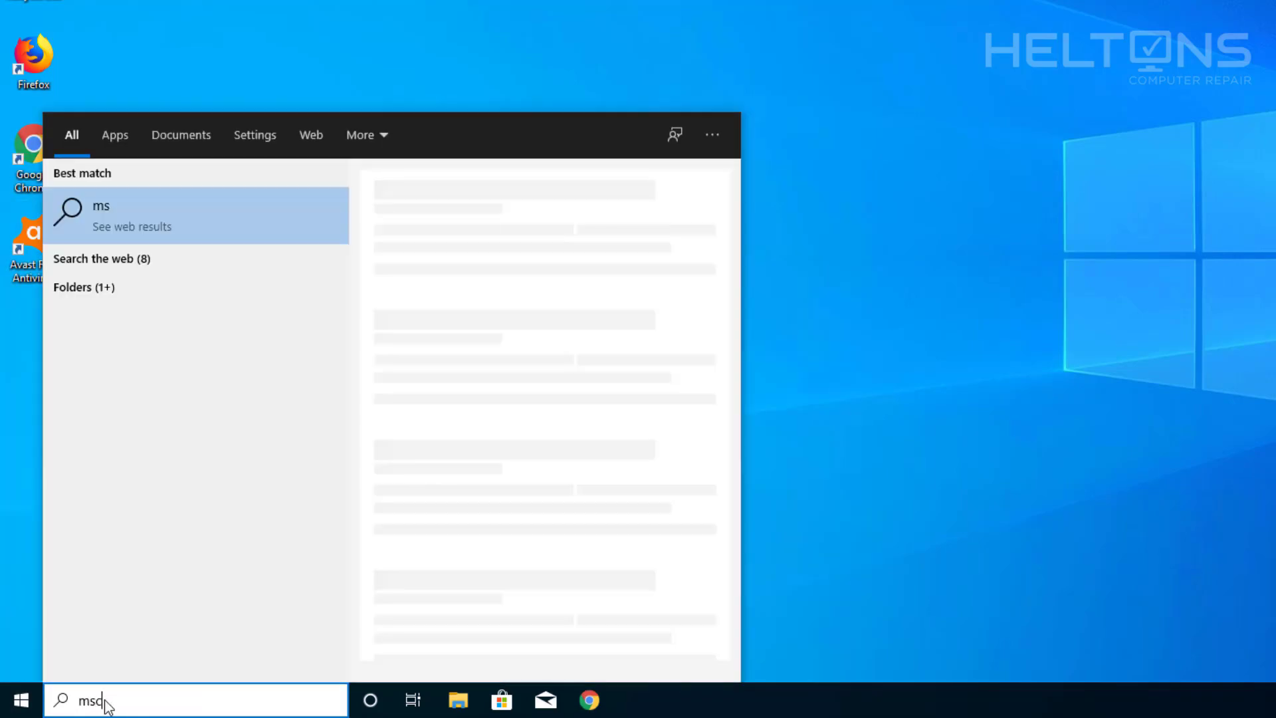
{"action": "type", "text": "g"}
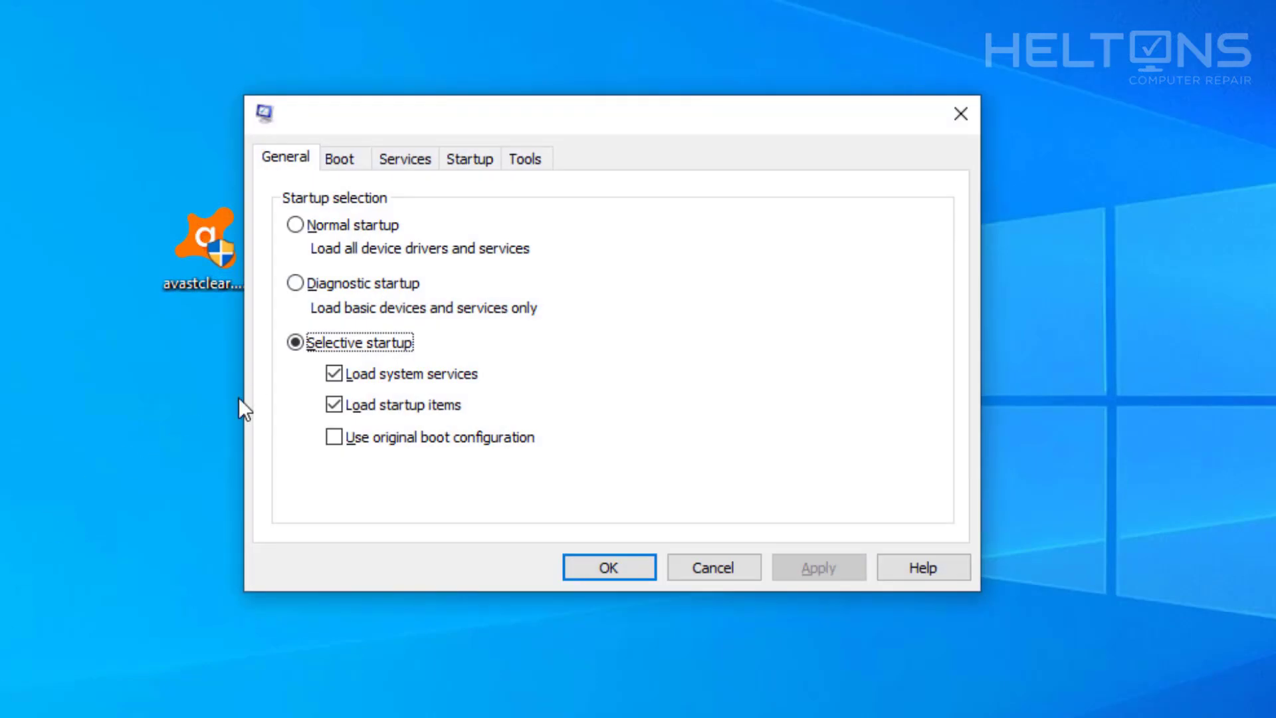
Step: Enable Safe boot with the Network option on the Boot tab, apply it, and confirm
{"action": "left_click", "coordinate": [337, 159]}
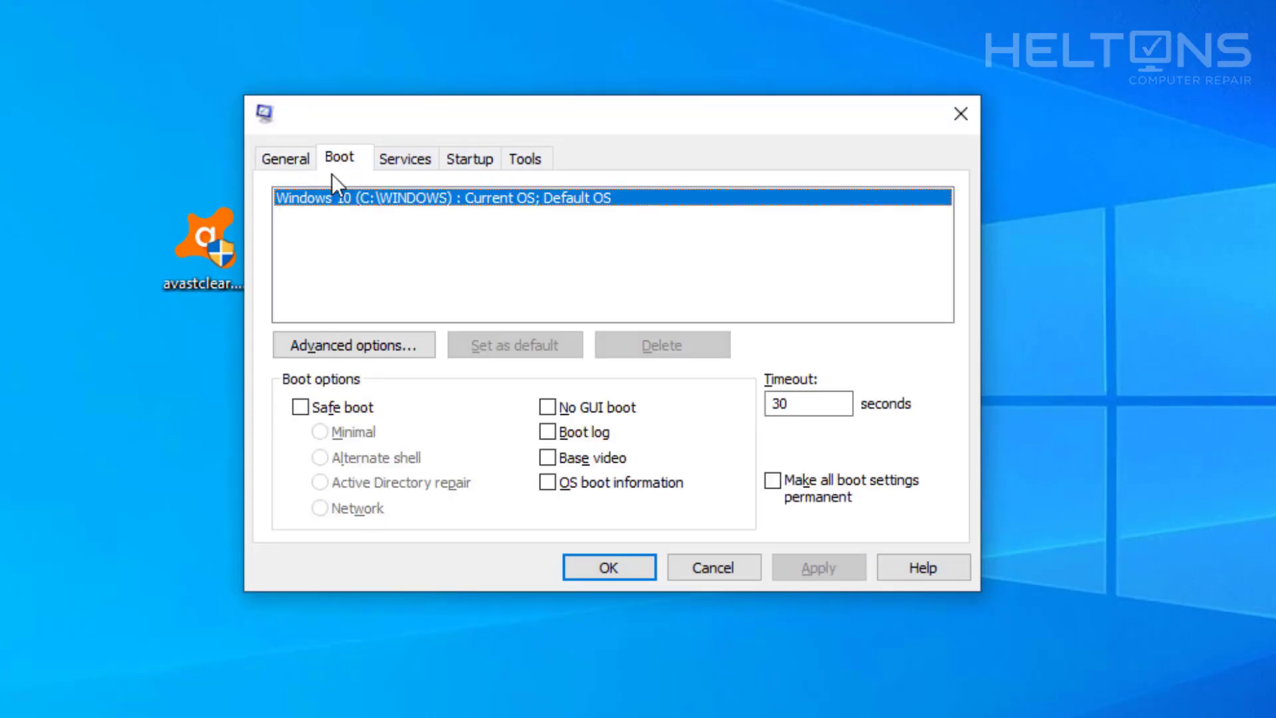
{"action": "left_click", "coordinate": [345, 409]}
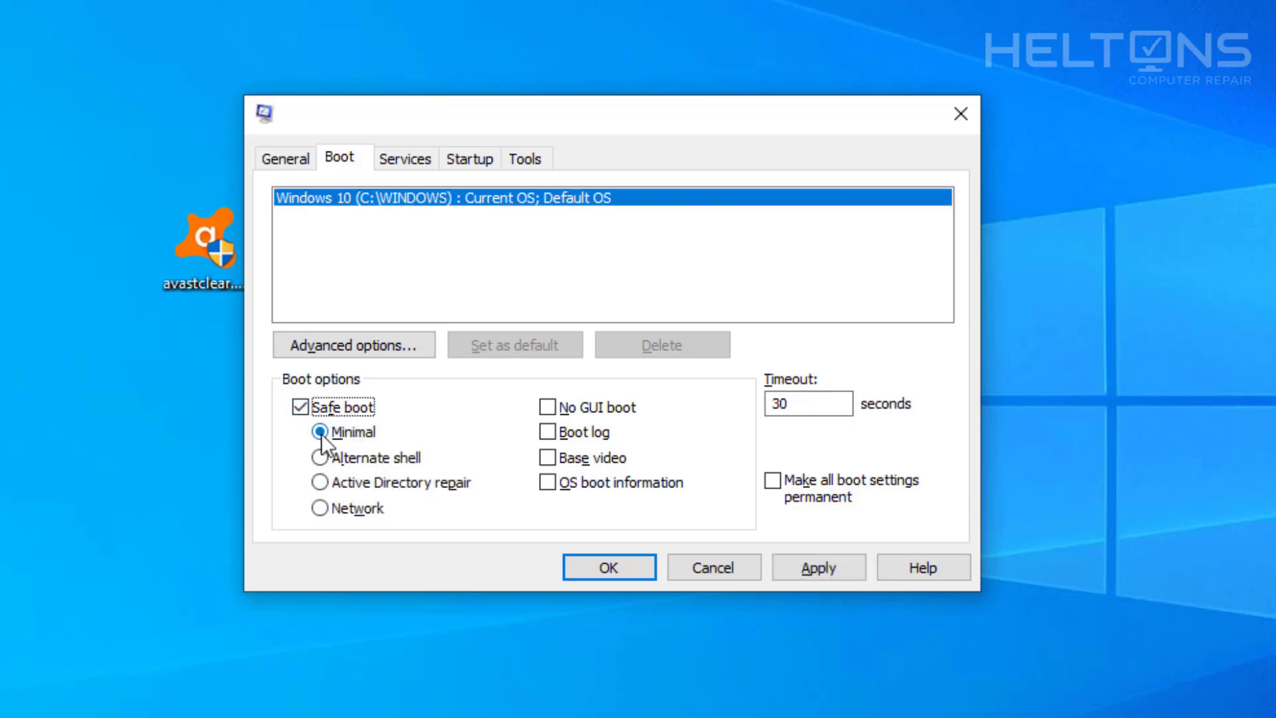
{"action": "left_click", "coordinate": [338, 509]}
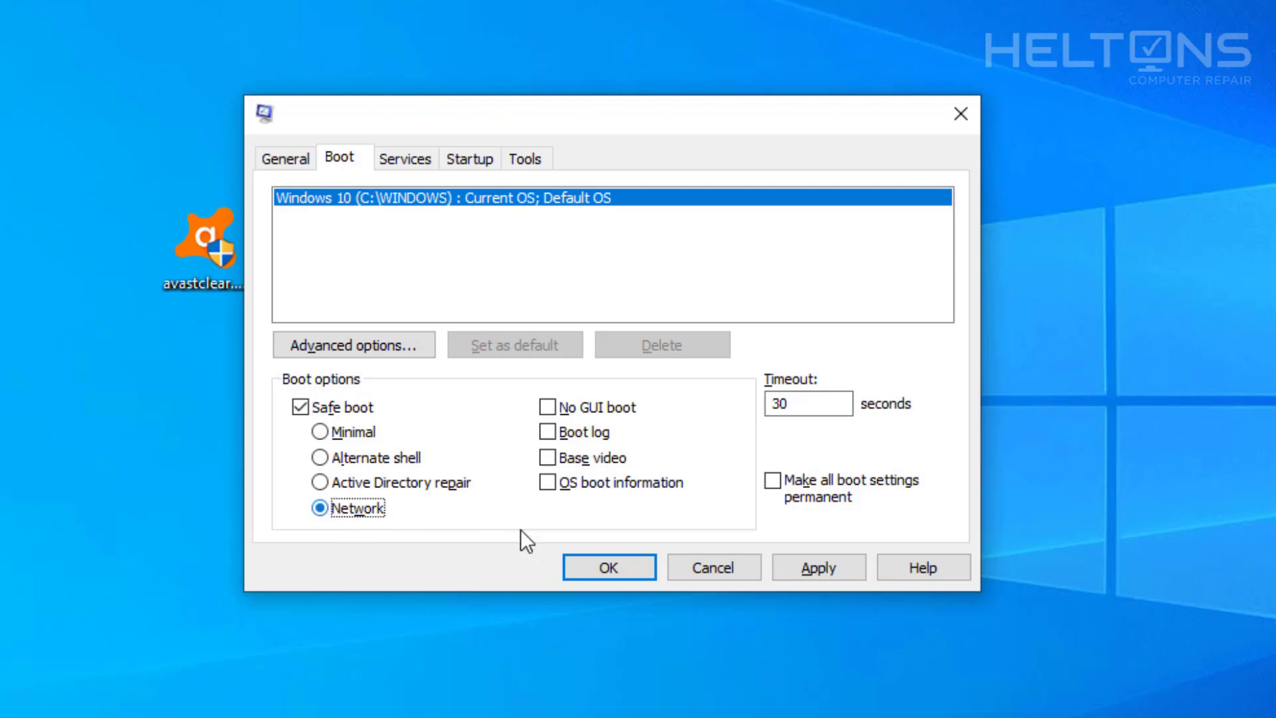
{"action": "left_click", "coordinate": [836, 568]}
{"action": "left_click", "coordinate": [639, 569]}
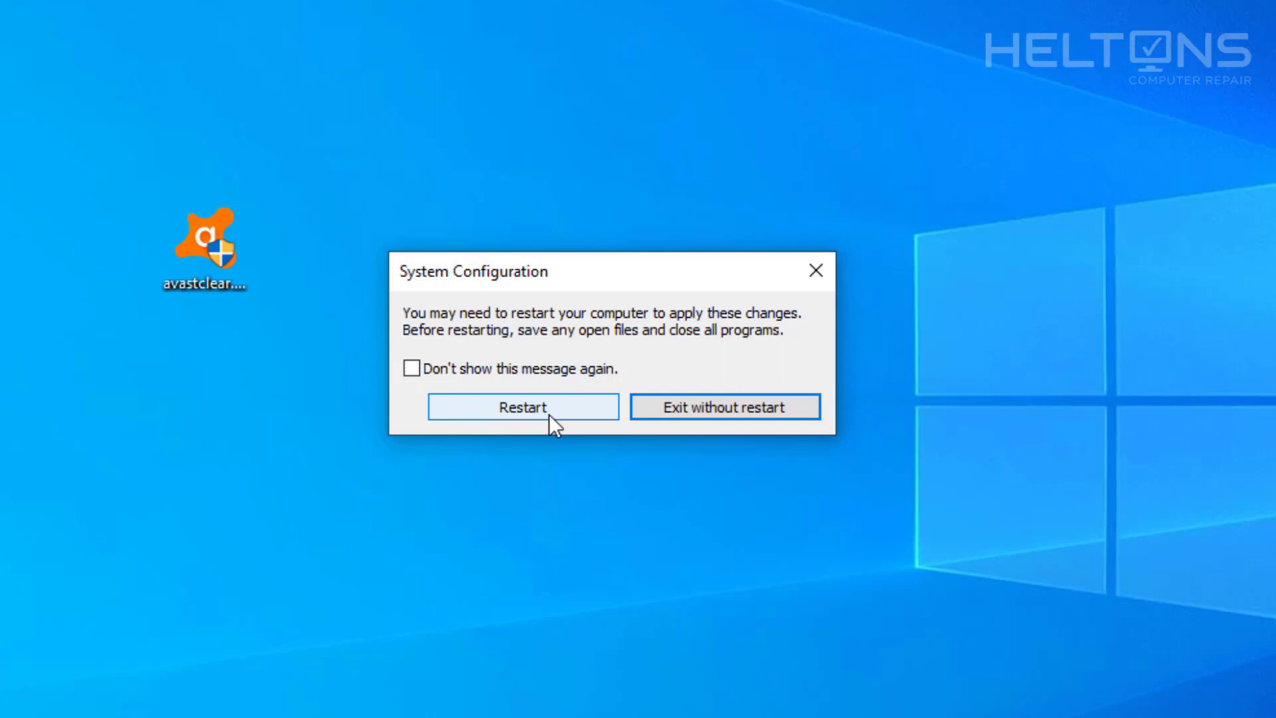
Step: Restart into Safe Mode, close the Windows help page, and reposition avastclear.exe on the desktop
{"action": "left_click", "coordinate": [553, 414]}
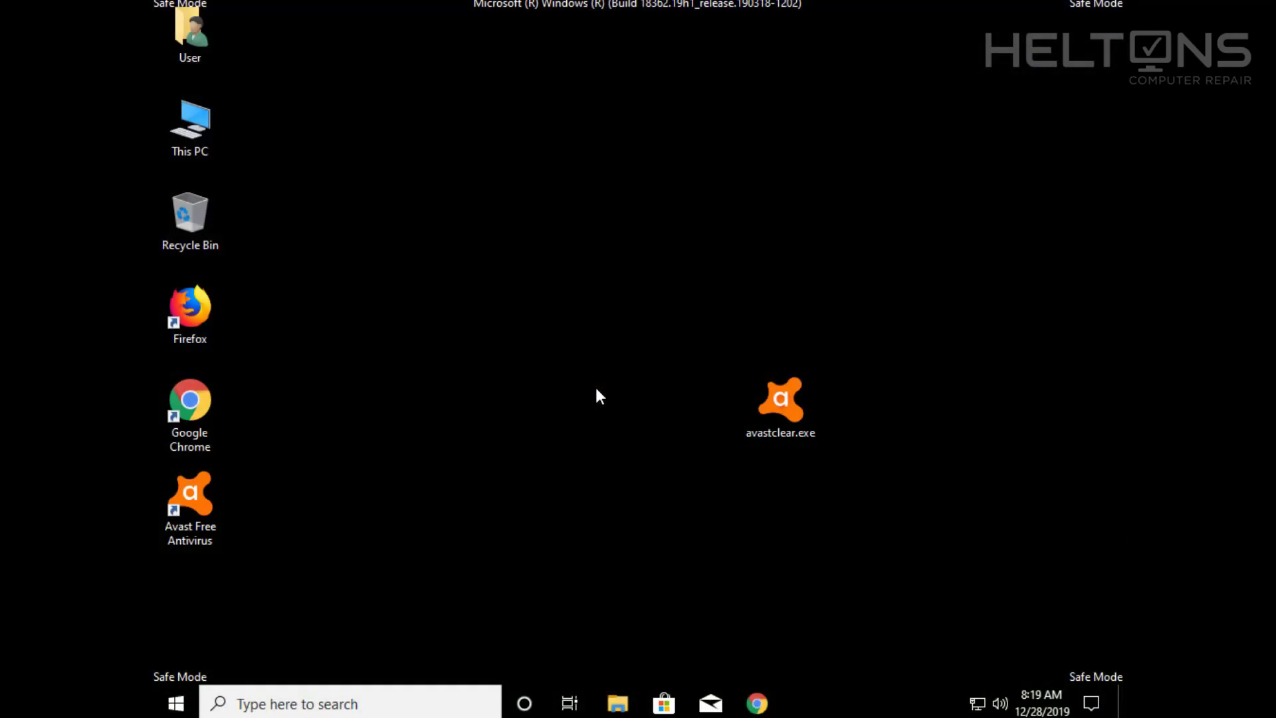
{"action": "double_click", "coordinate": [771, 392]}
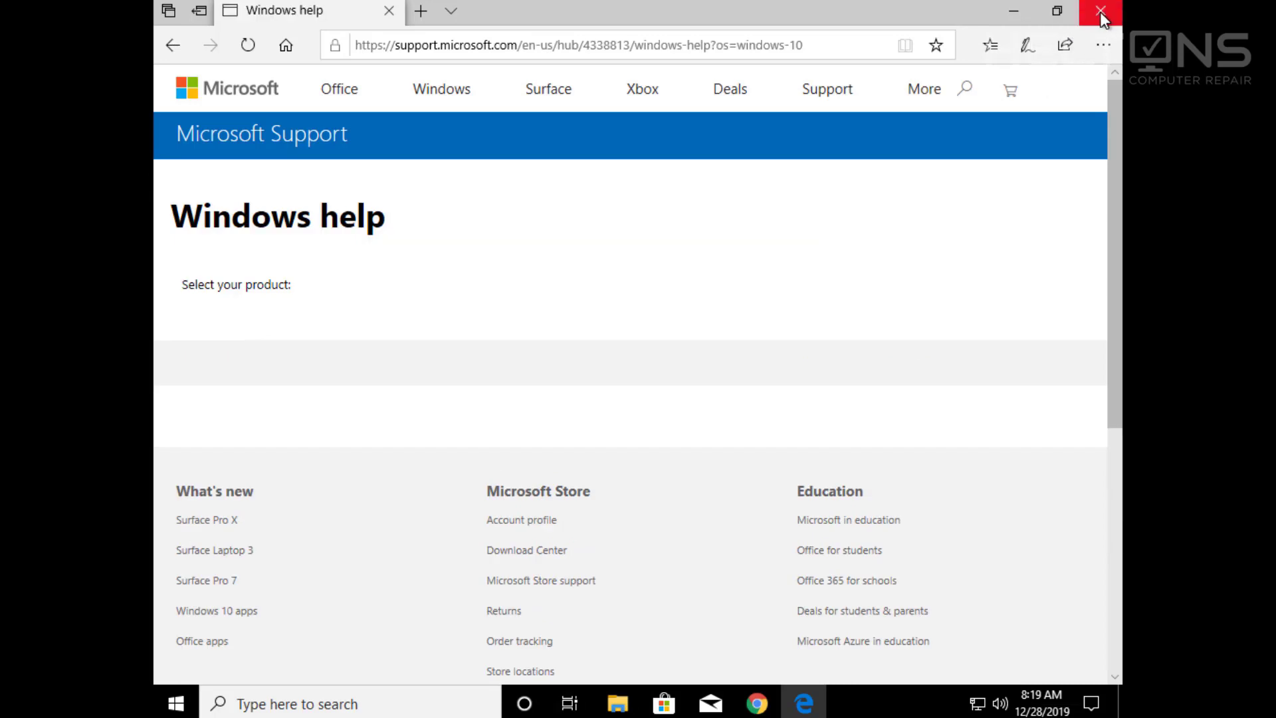
{"action": "left_click", "coordinate": [1100, 12]}
{"action": "left_click_drag", "start_coordinate": [769, 393], "coordinate": [549, 211]}
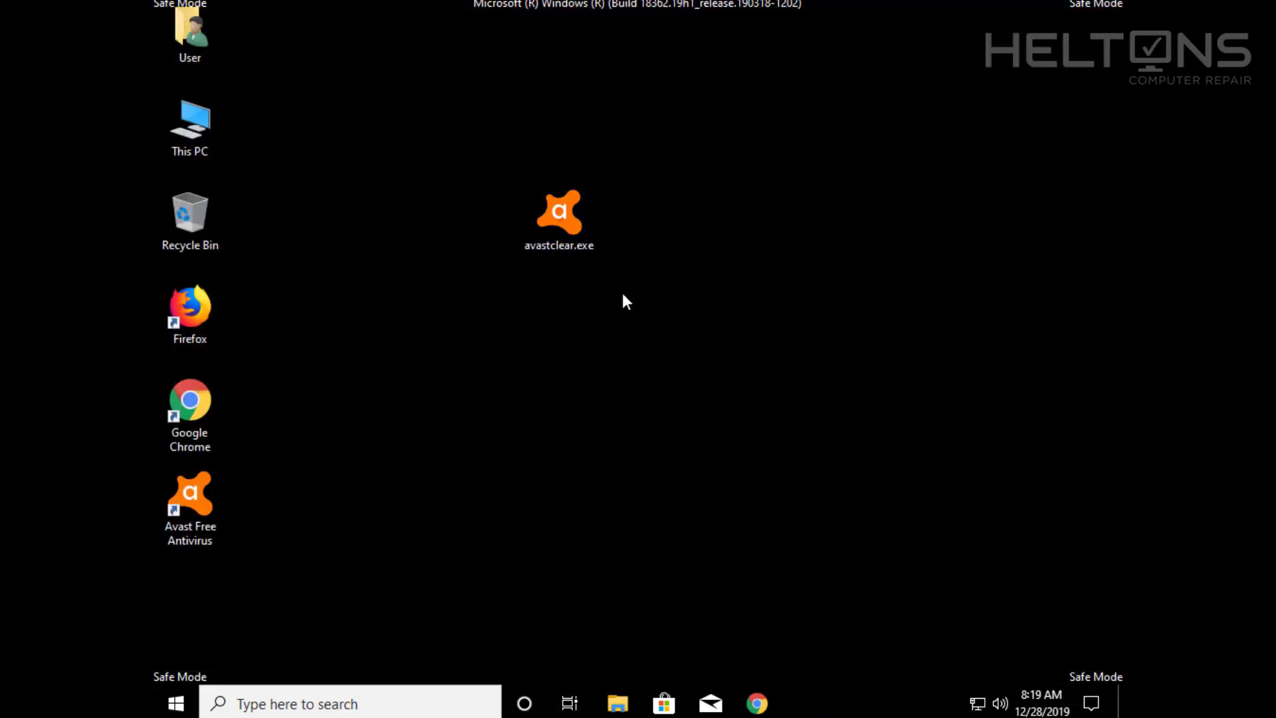
Step: Run avastclear.exe with Avast Free Antivirus selected, uninstall it, and restart the computer
{"action": "left_click", "coordinate": [581, 237]}
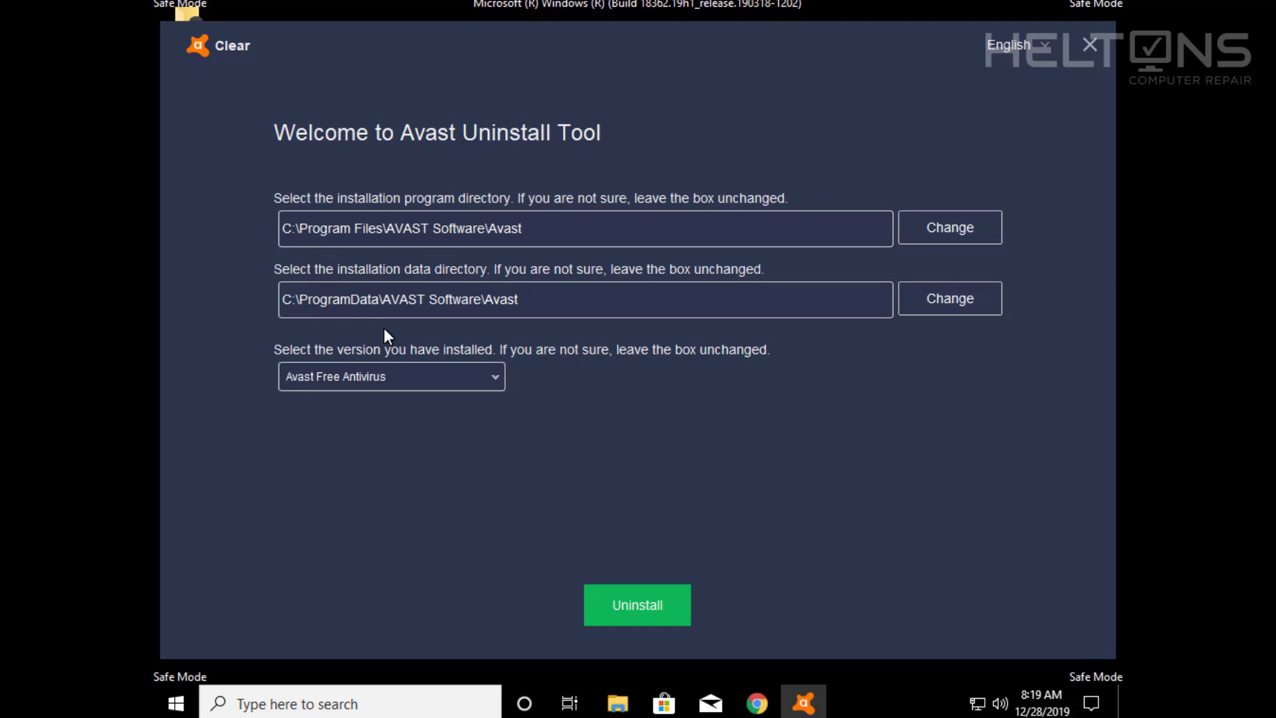
{"action": "left_click", "coordinate": [424, 381]}
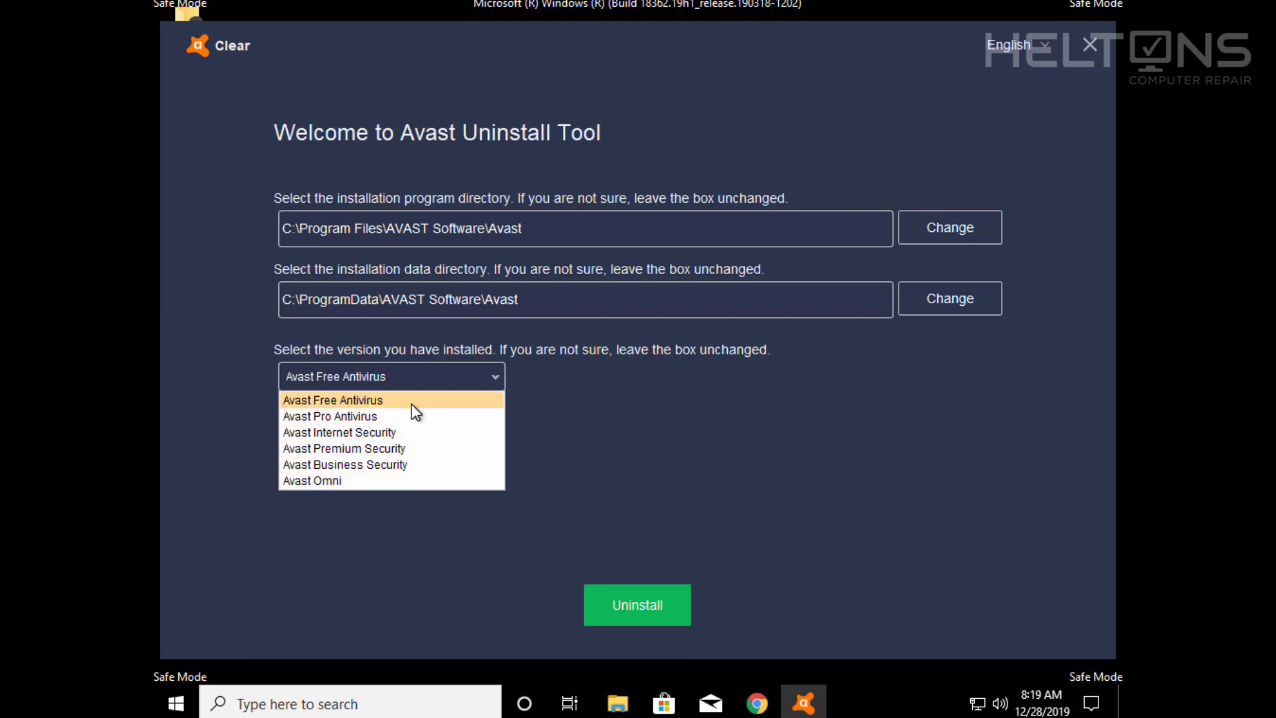
{"action": "left_click", "coordinate": [415, 401]}
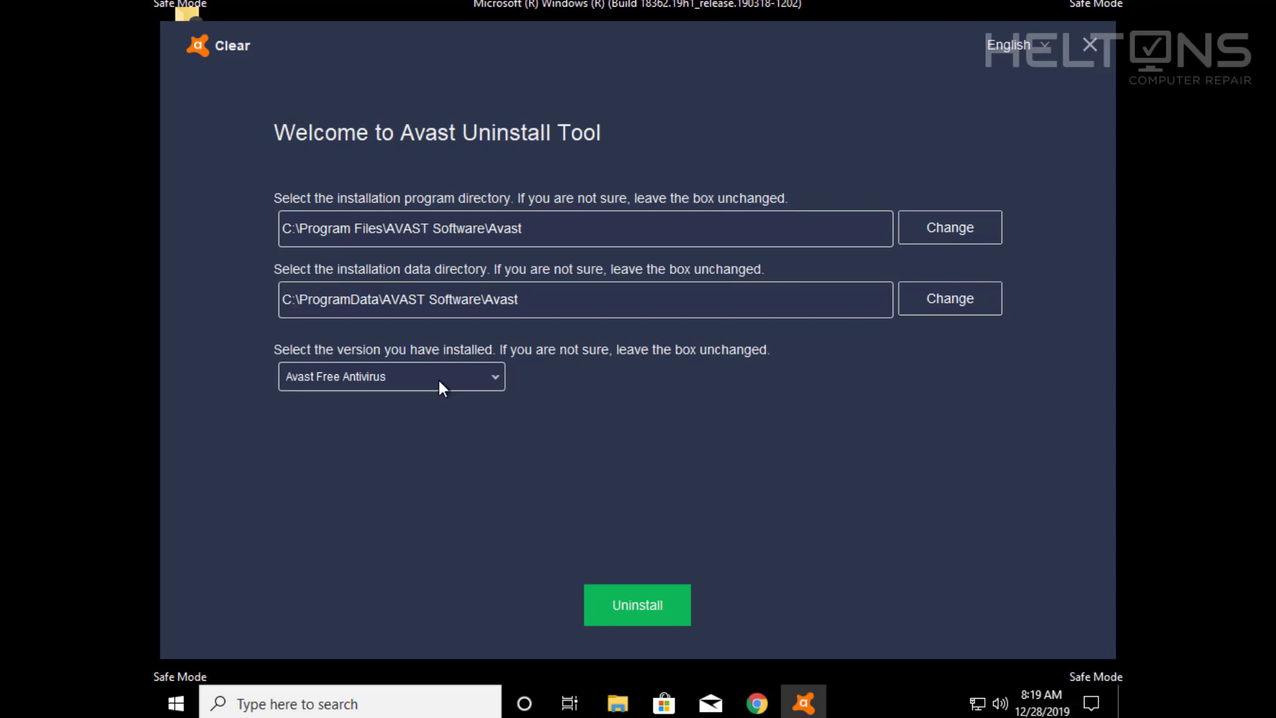
{"action": "left_click", "coordinate": [439, 381]}
{"action": "left_click", "coordinate": [414, 415]}
{"action": "left_click", "coordinate": [418, 381]}
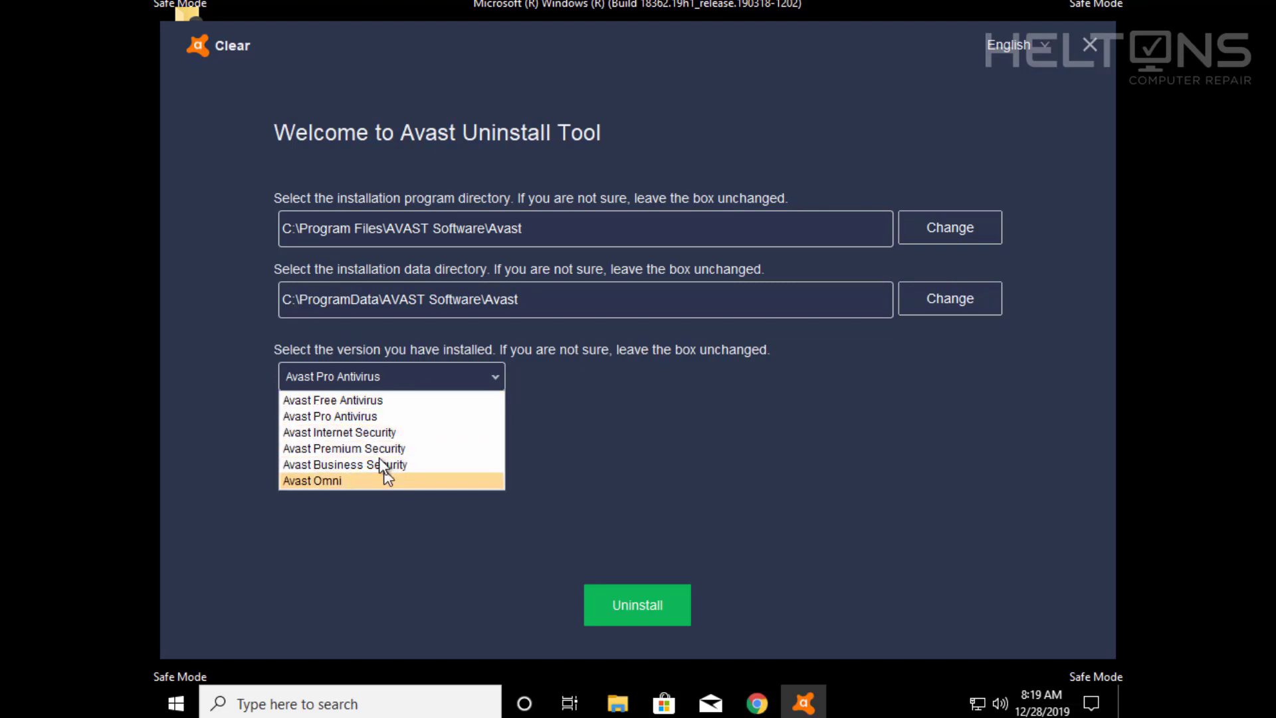
{"action": "left_click", "coordinate": [379, 401]}
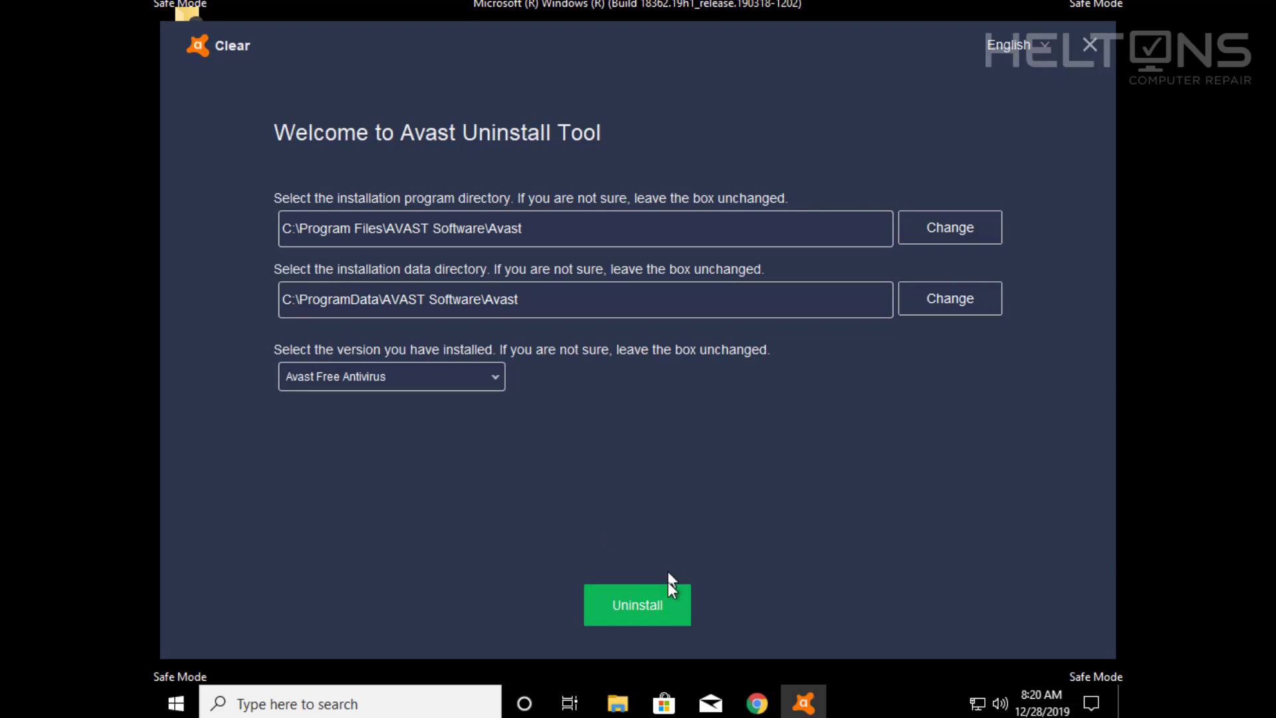
{"action": "left_click", "coordinate": [653, 609]}
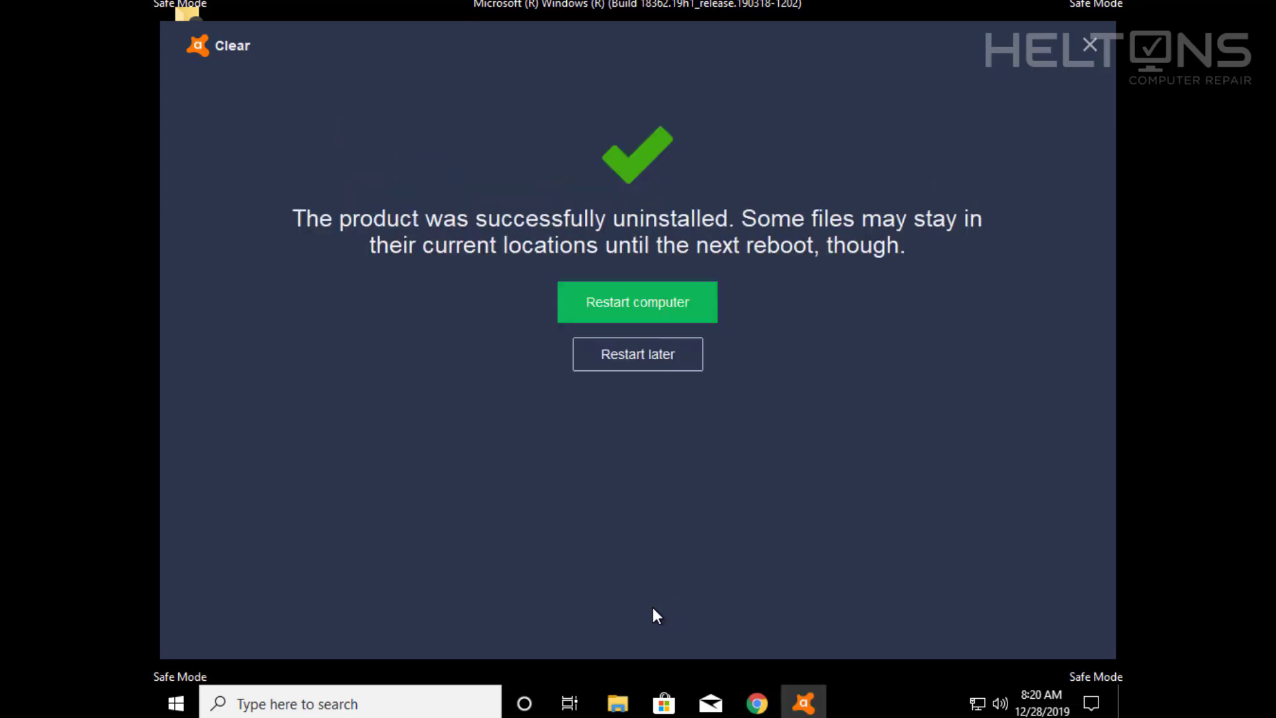
{"action": "left_click", "coordinate": [668, 308]}
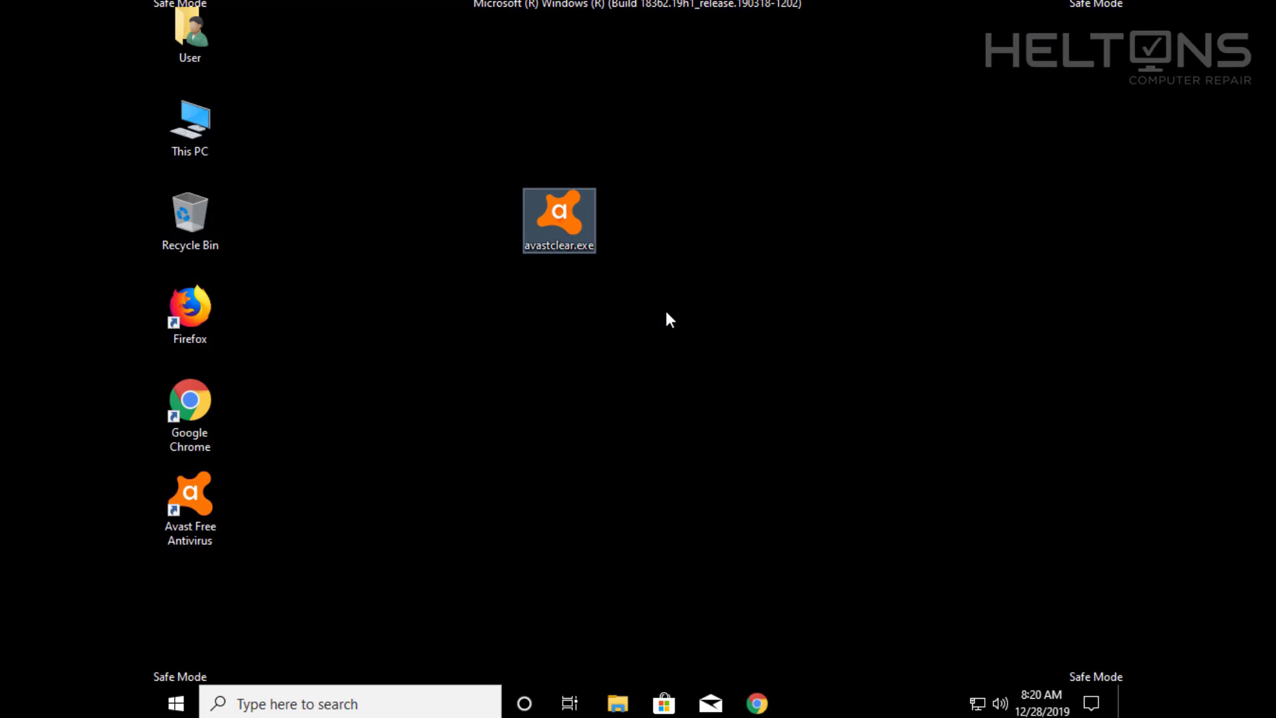
Step: Search msconfig from the Start menu to bring up System Configuration
{"action": "left_click", "coordinate": [671, 316]}
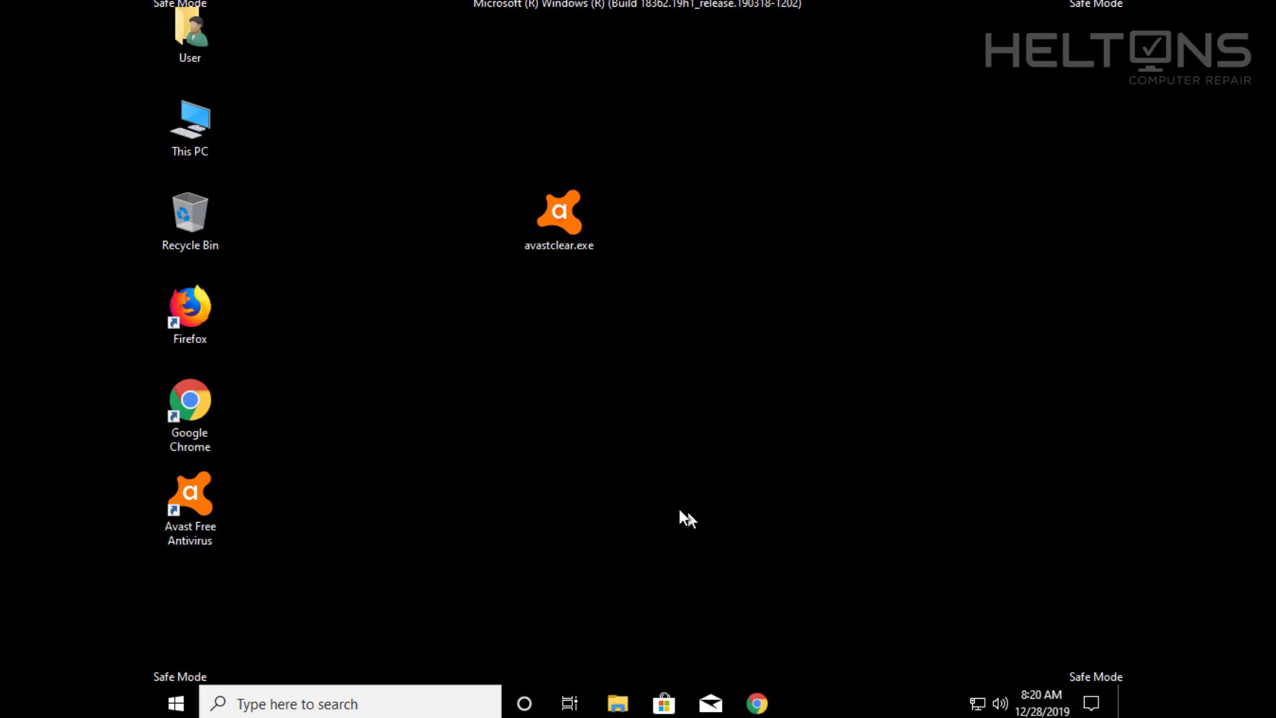
{"action": "left_click", "coordinate": [175, 703]}
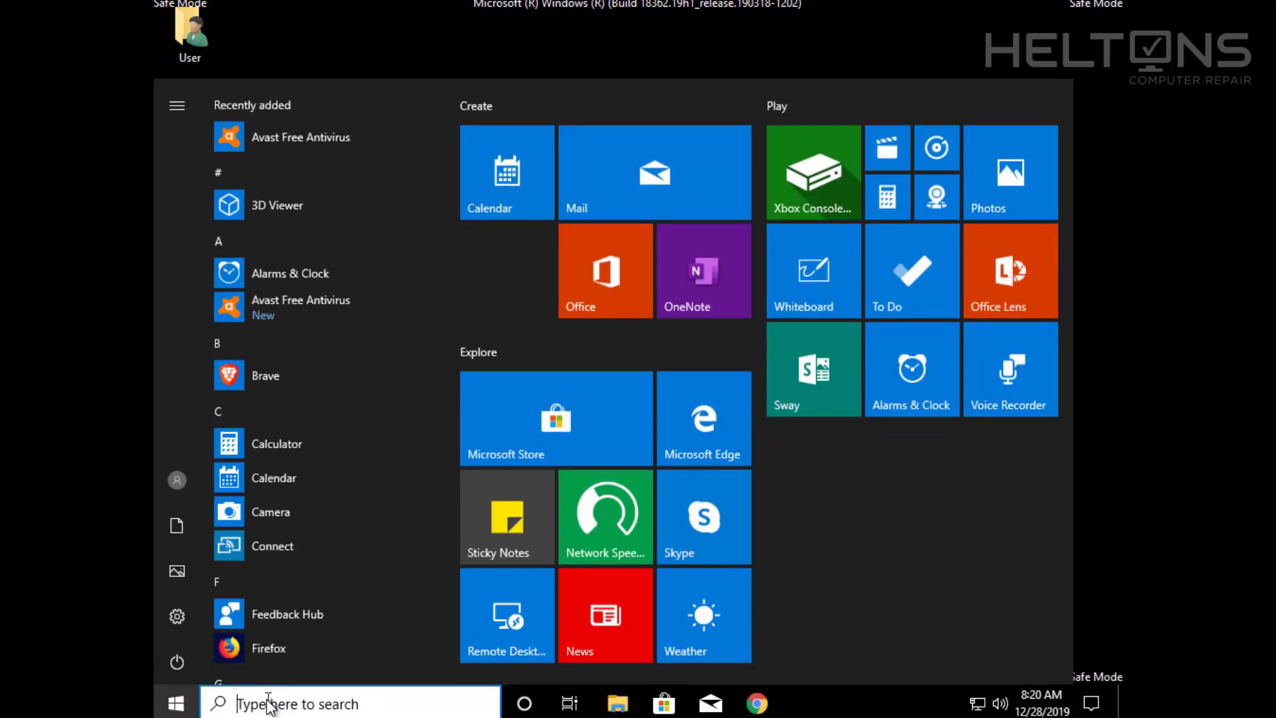
{"action": "type", "text": "msconfig"}
{"action": "key", "text": "Return"}
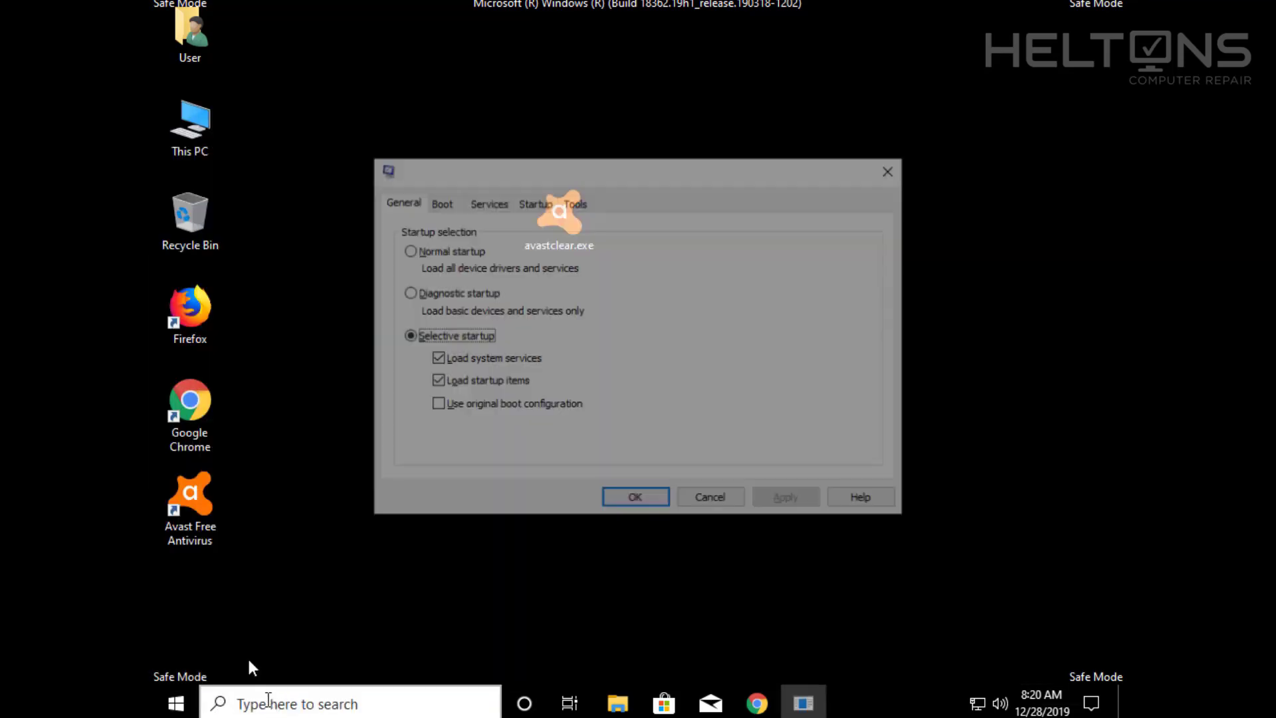
Step: Uncheck Safe boot on the Boot tab, apply it, and restart into normal Windows
{"action": "left_click", "coordinate": [445, 207]}
{"action": "left_click", "coordinate": [439, 389]}
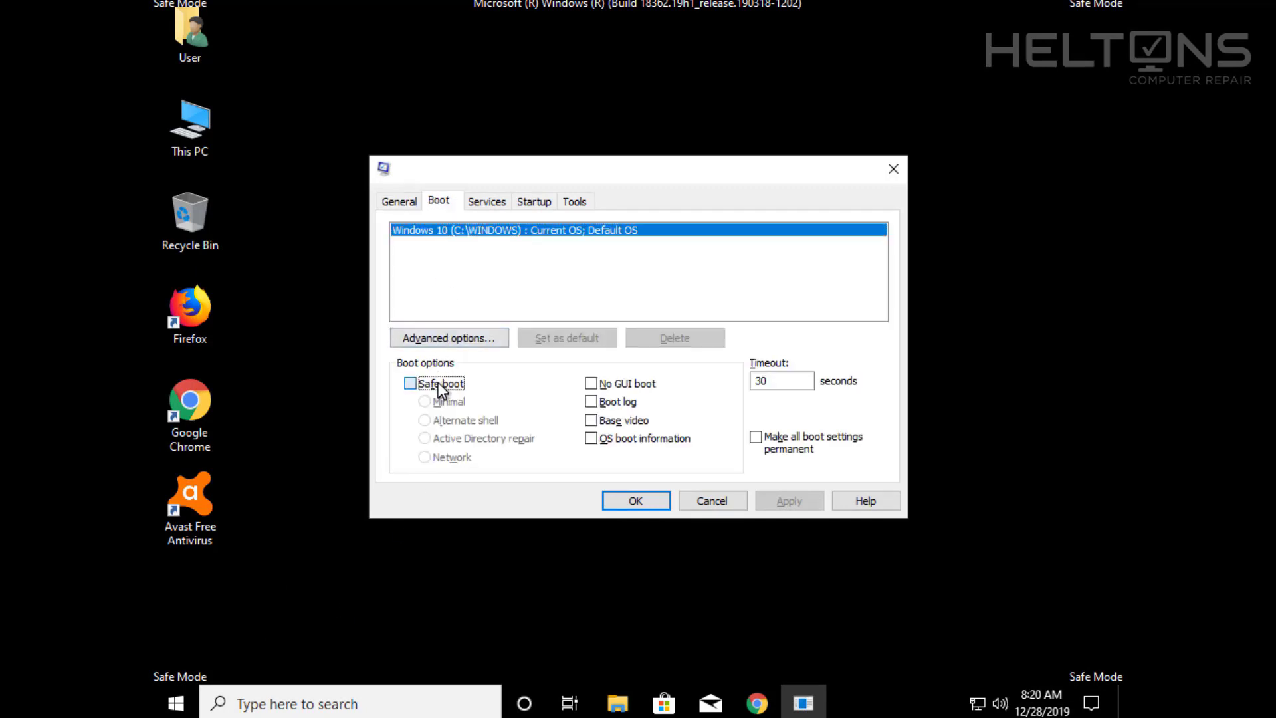
{"action": "left_click", "coordinate": [438, 387]}
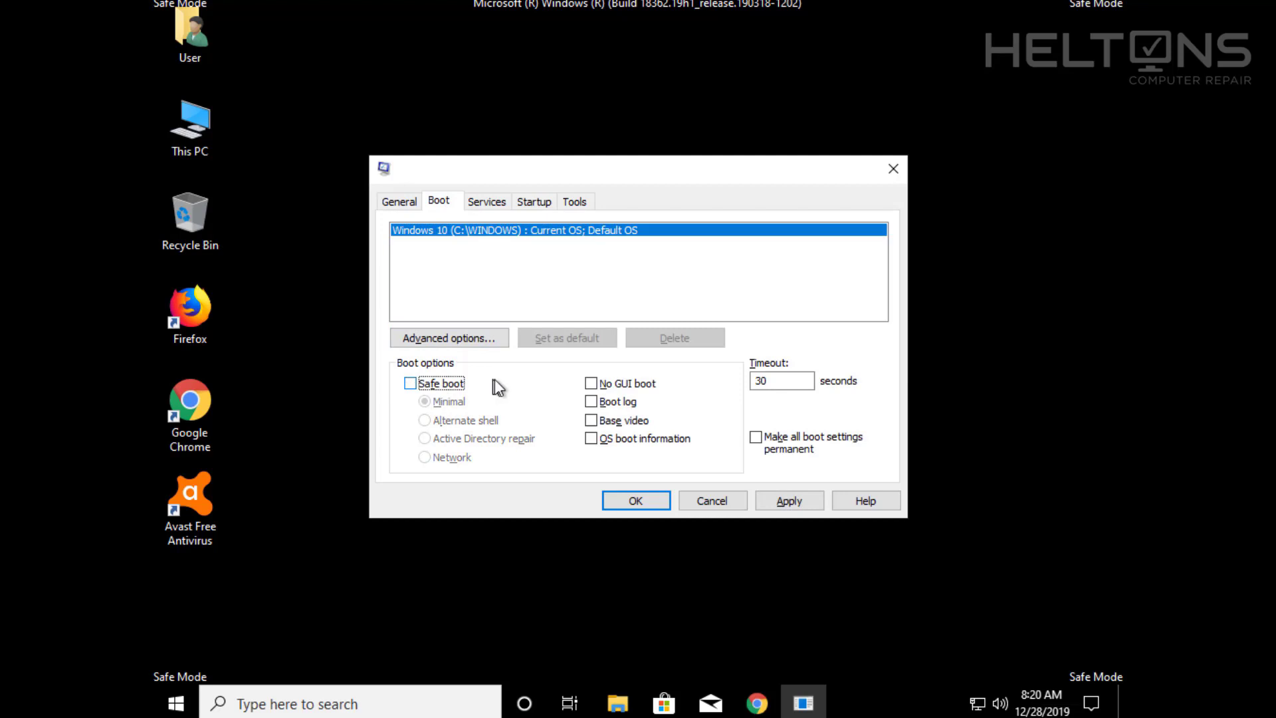
{"action": "left_click", "coordinate": [804, 501]}
{"action": "left_click", "coordinate": [627, 505]}
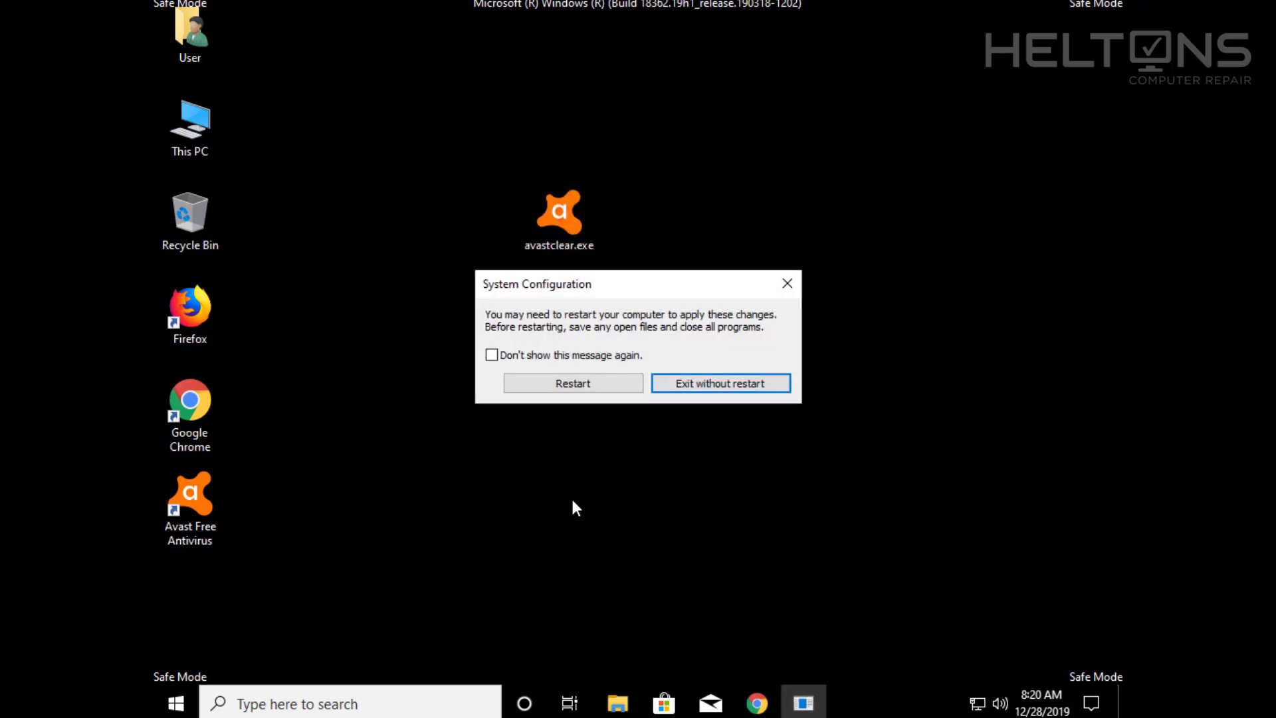
{"action": "left_click", "coordinate": [567, 381]}
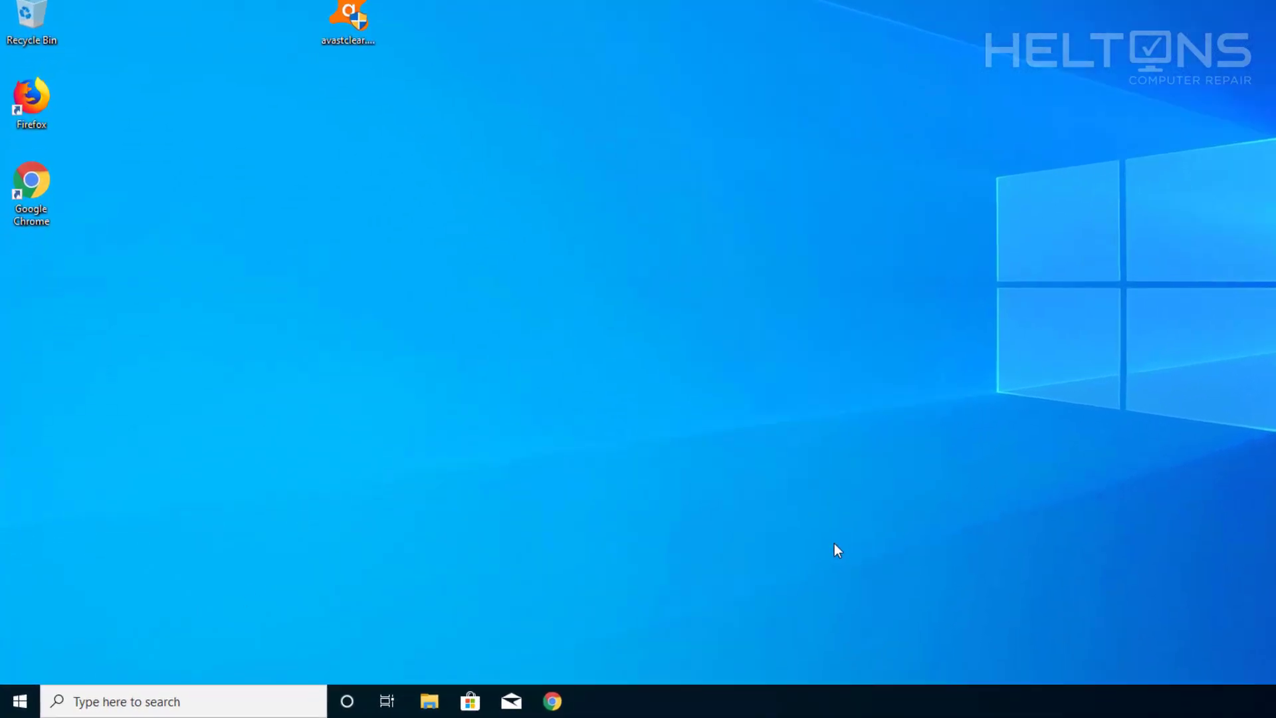
Step: Check the installed apps list in Windows Settings, then close Settings
{"action": "left_click", "coordinate": [8, 699]}
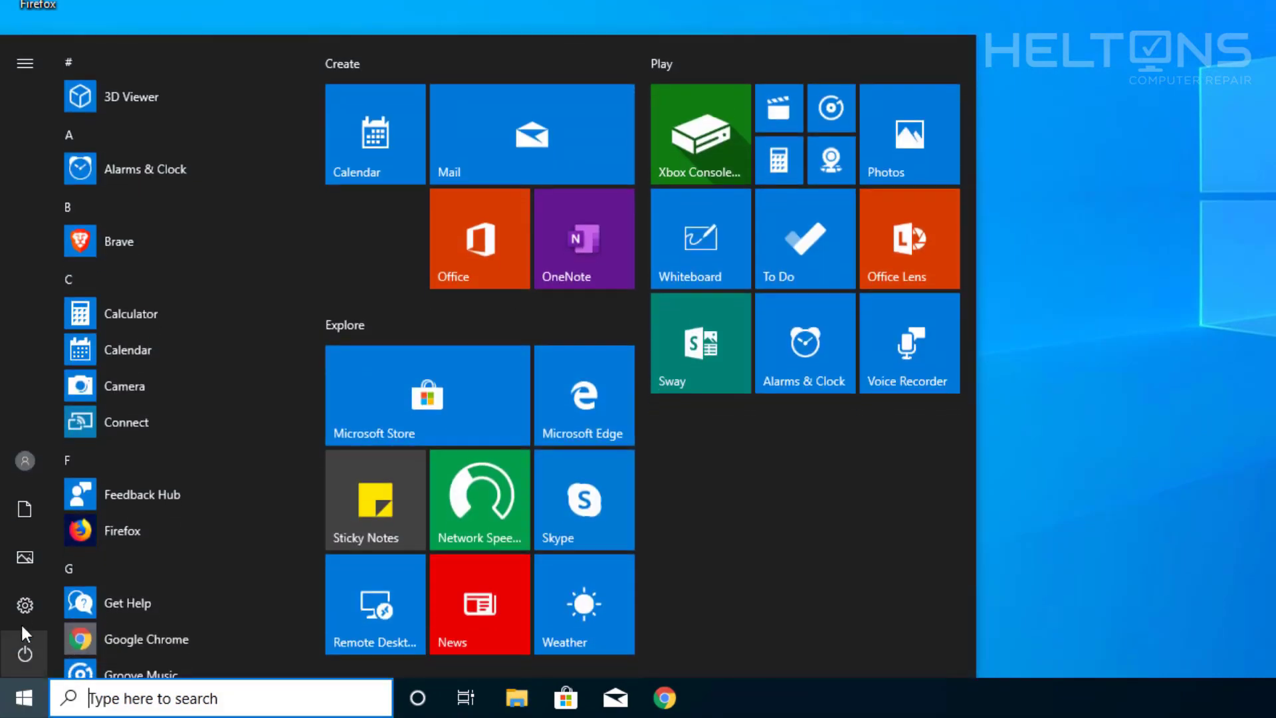
{"action": "left_click", "coordinate": [22, 613]}
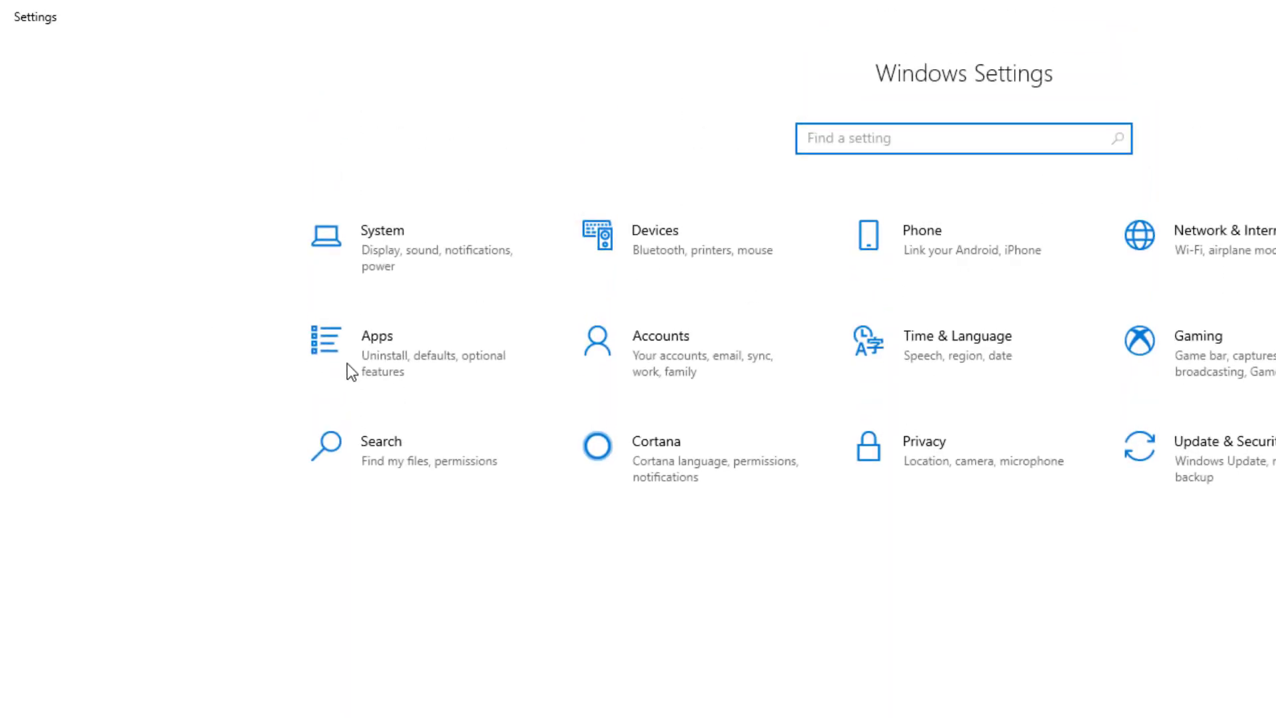
{"action": "left_click", "coordinate": [361, 369]}
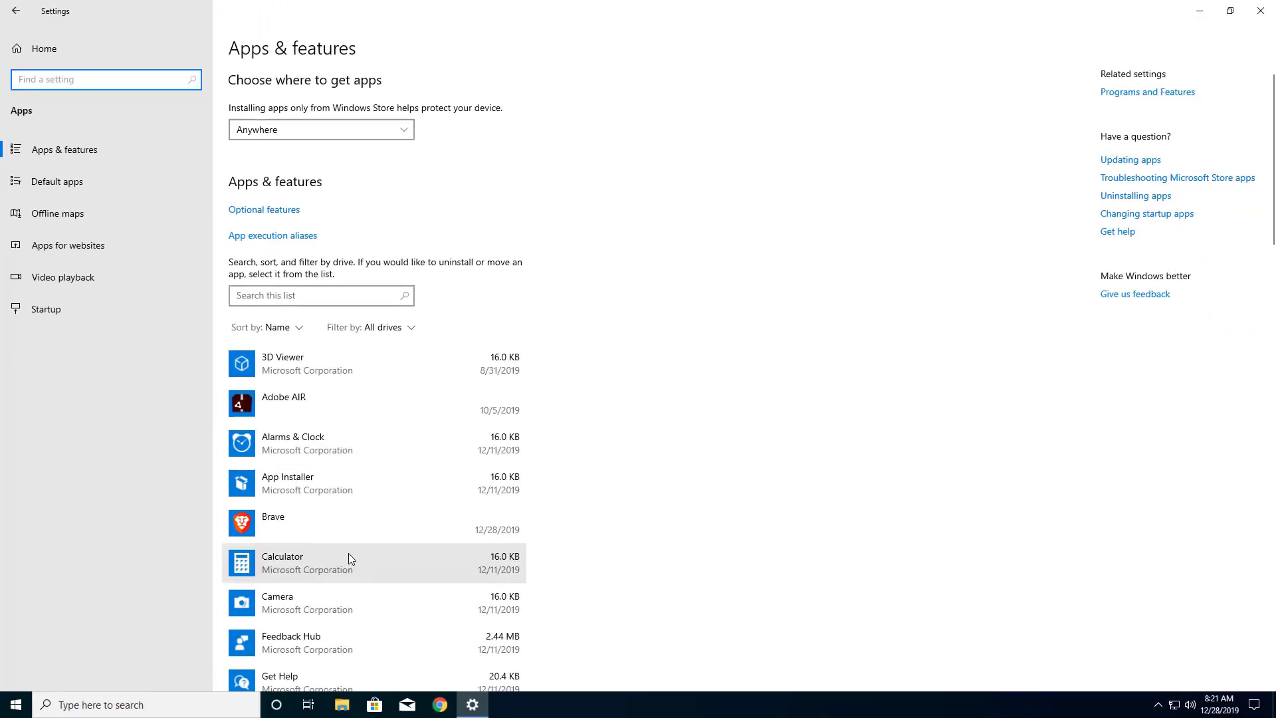
{"action": "left_click", "coordinate": [1261, 10]}
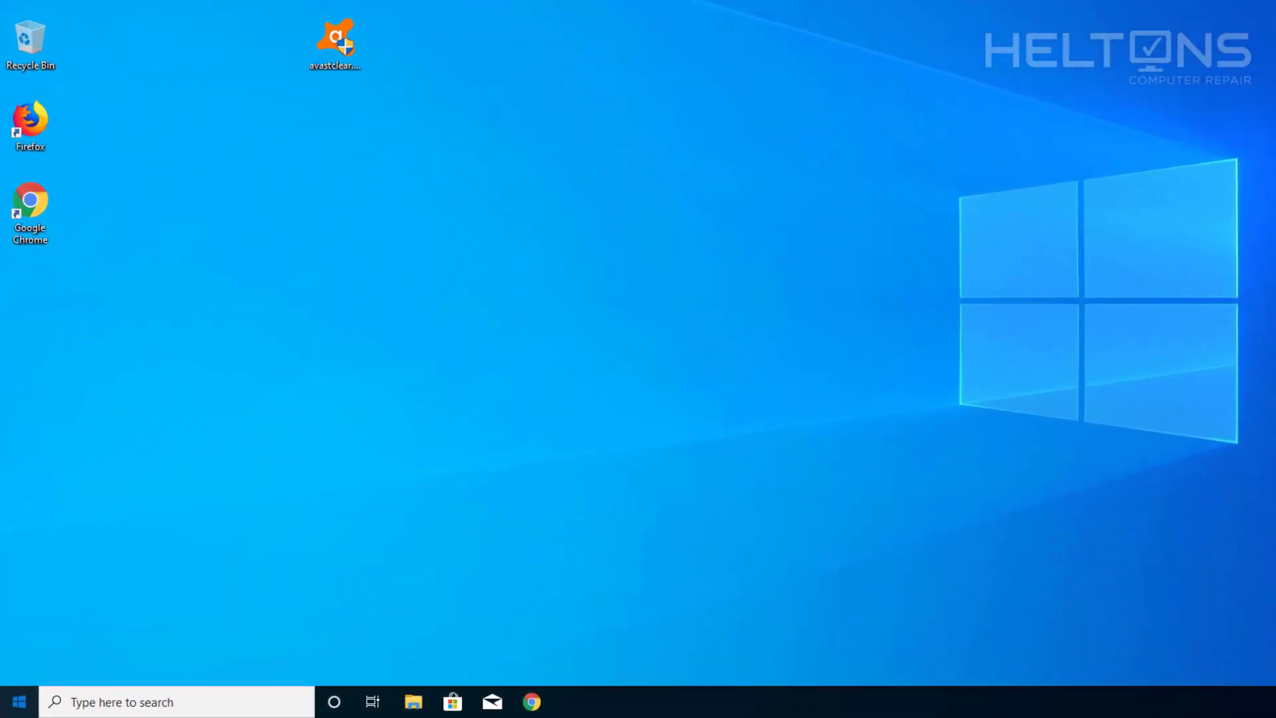
Step: Confirm Avast is gone from Control Panel's Programs and Features list
{"action": "left_click", "coordinate": [3, 713]}
{"action": "type", "text": "contro"}
{"action": "key", "text": "Return"}
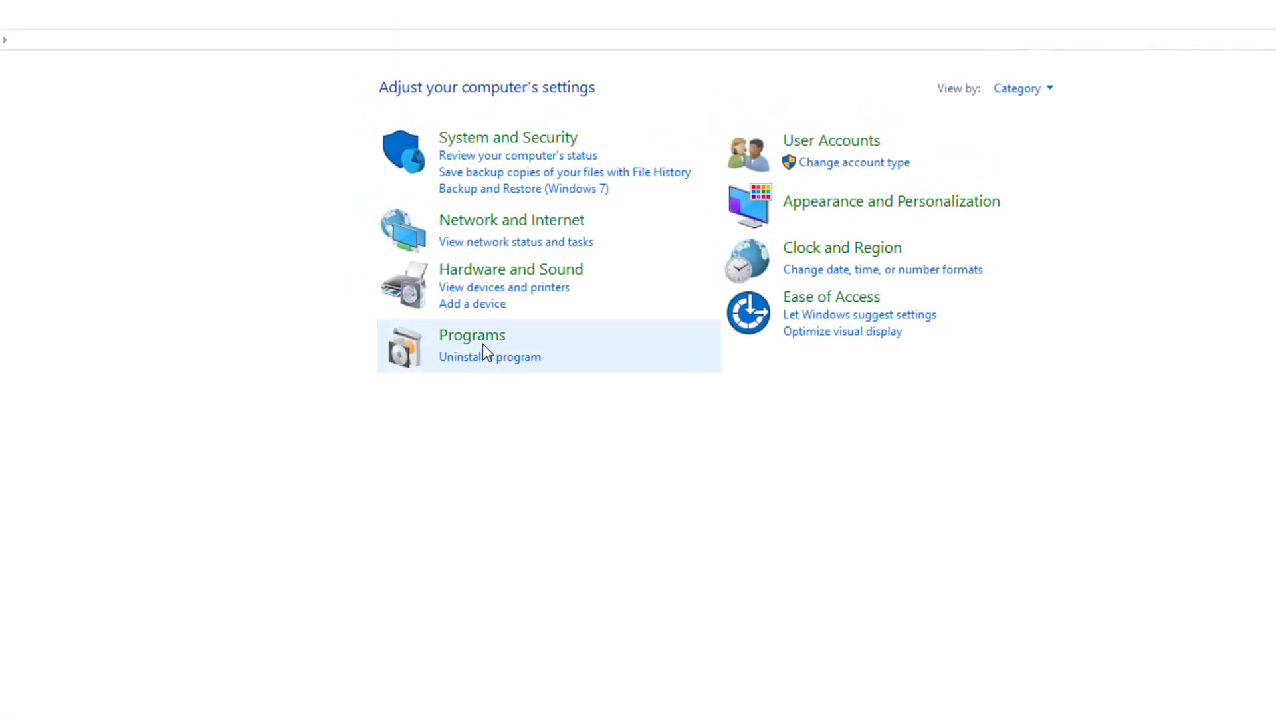
{"action": "left_click", "coordinate": [482, 345]}
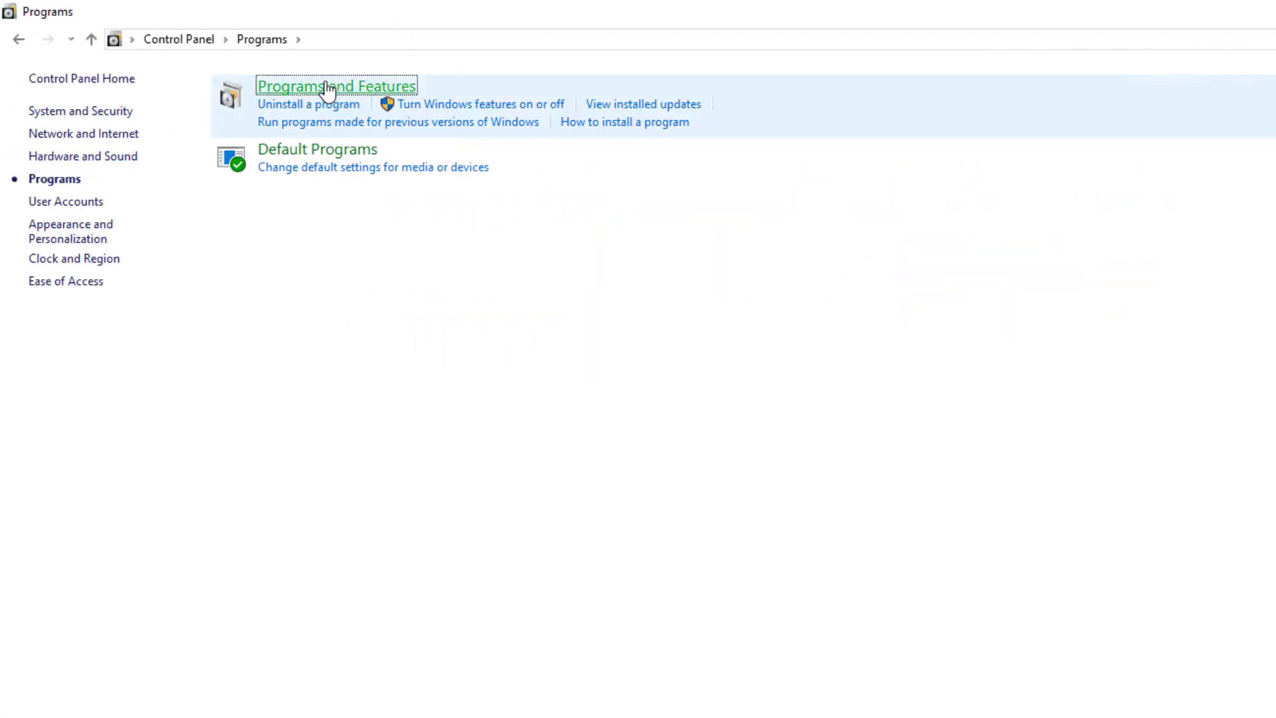
{"action": "left_click", "coordinate": [328, 87]}
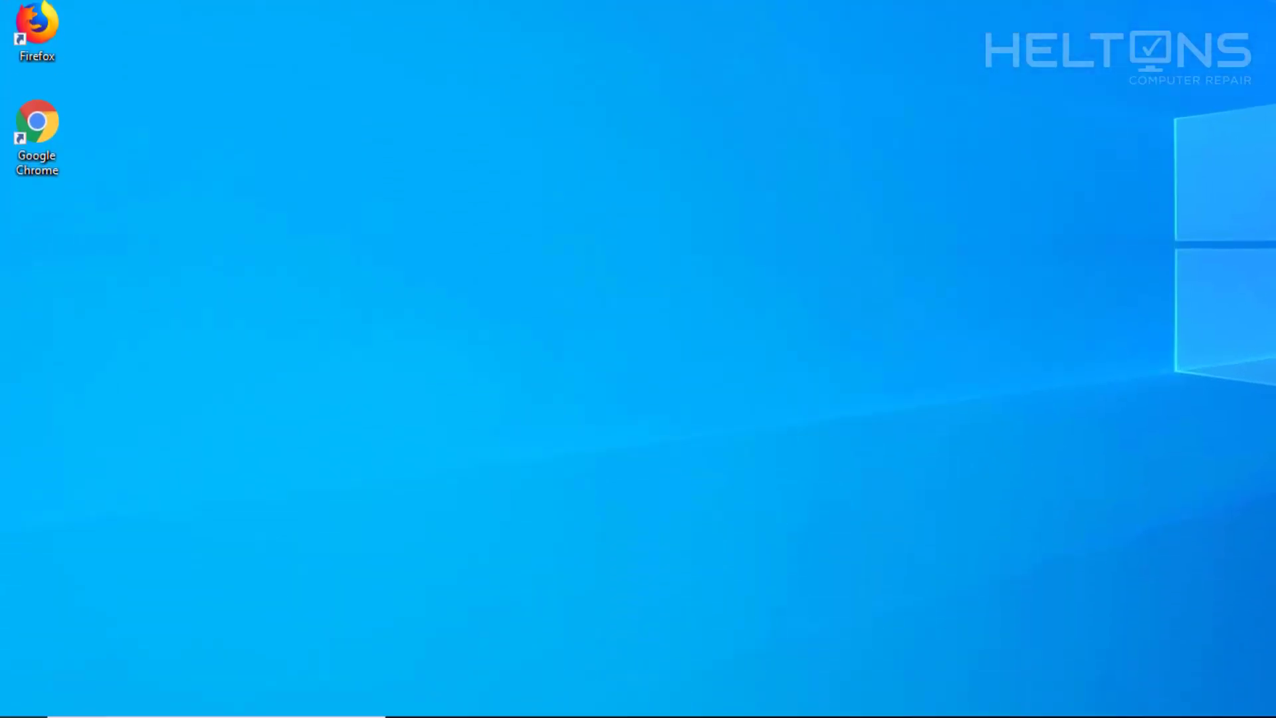
Step: Scroll the Start menu app list to verify no Avast entry remains, then close it
{"action": "left_click", "coordinate": [16, 692]}
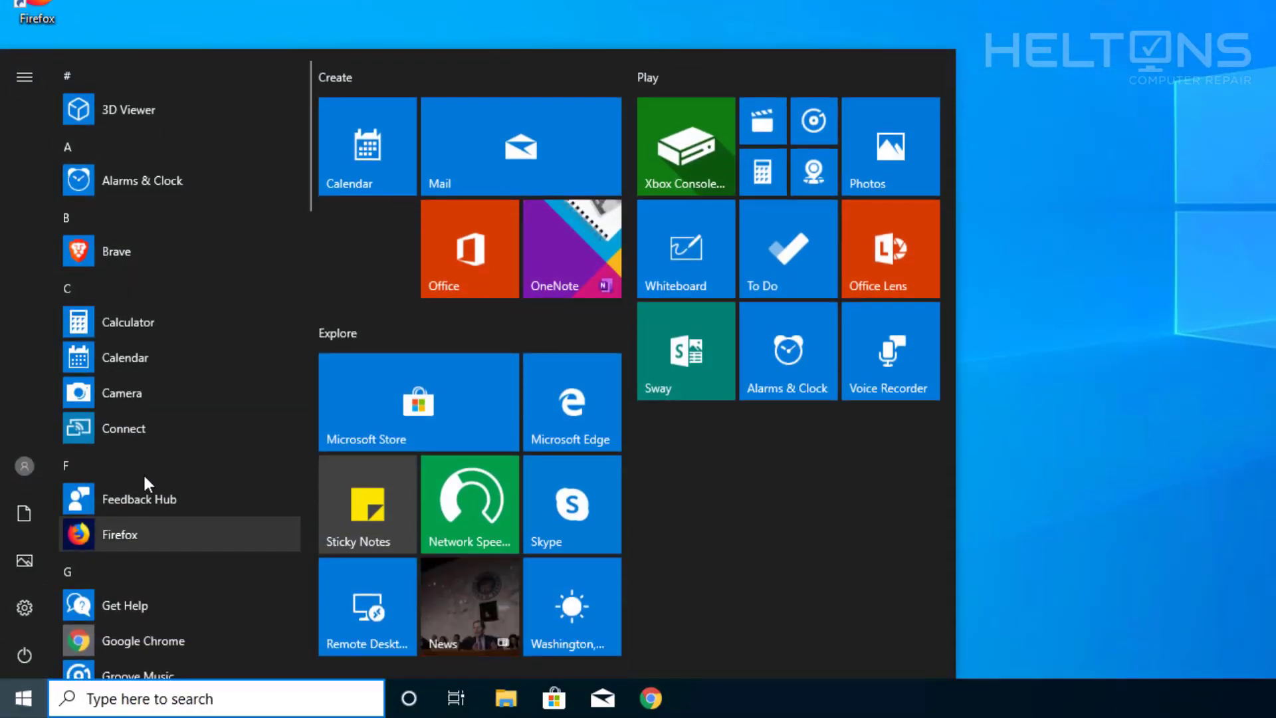
{"action": "scroll", "coordinate": [174, 489], "scroll_direction": "down", "scroll_amount": 10}
{"action": "scroll", "coordinate": [173, 489], "scroll_direction": "up", "scroll_amount": 10}
{"action": "left_click", "coordinate": [1004, 329]}
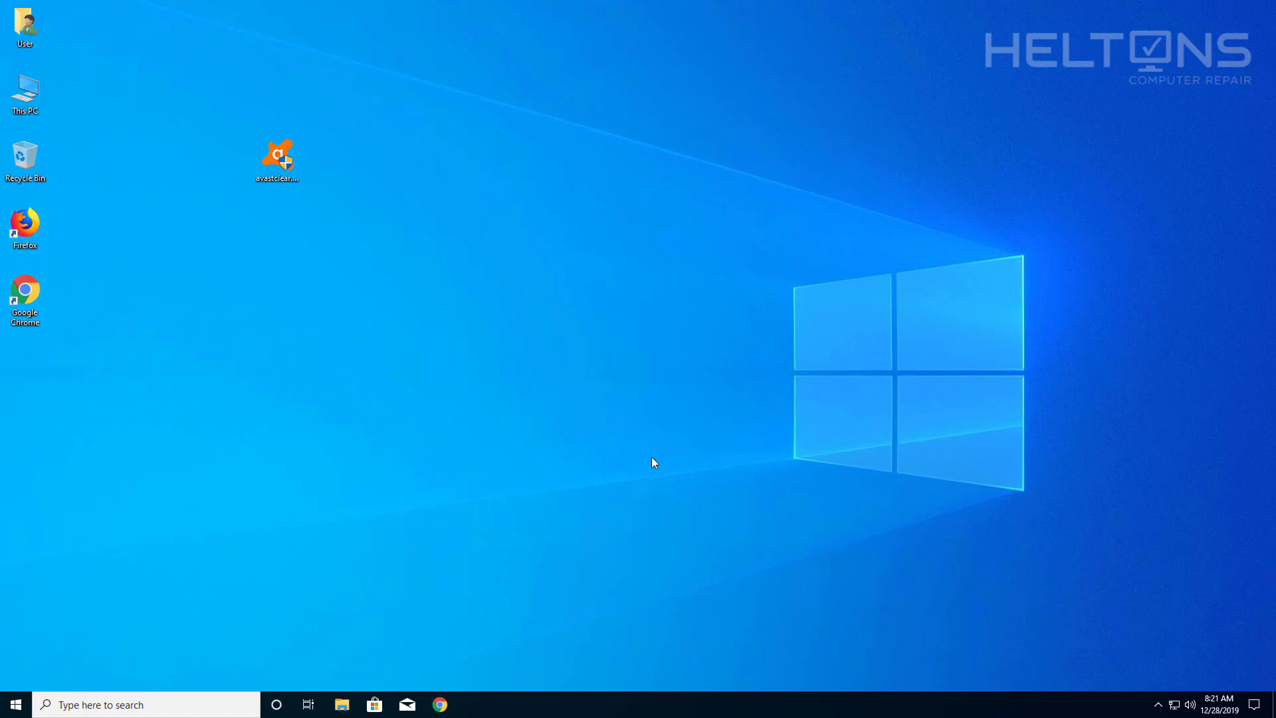
{"action": "left_click", "coordinate": [442, 708]}
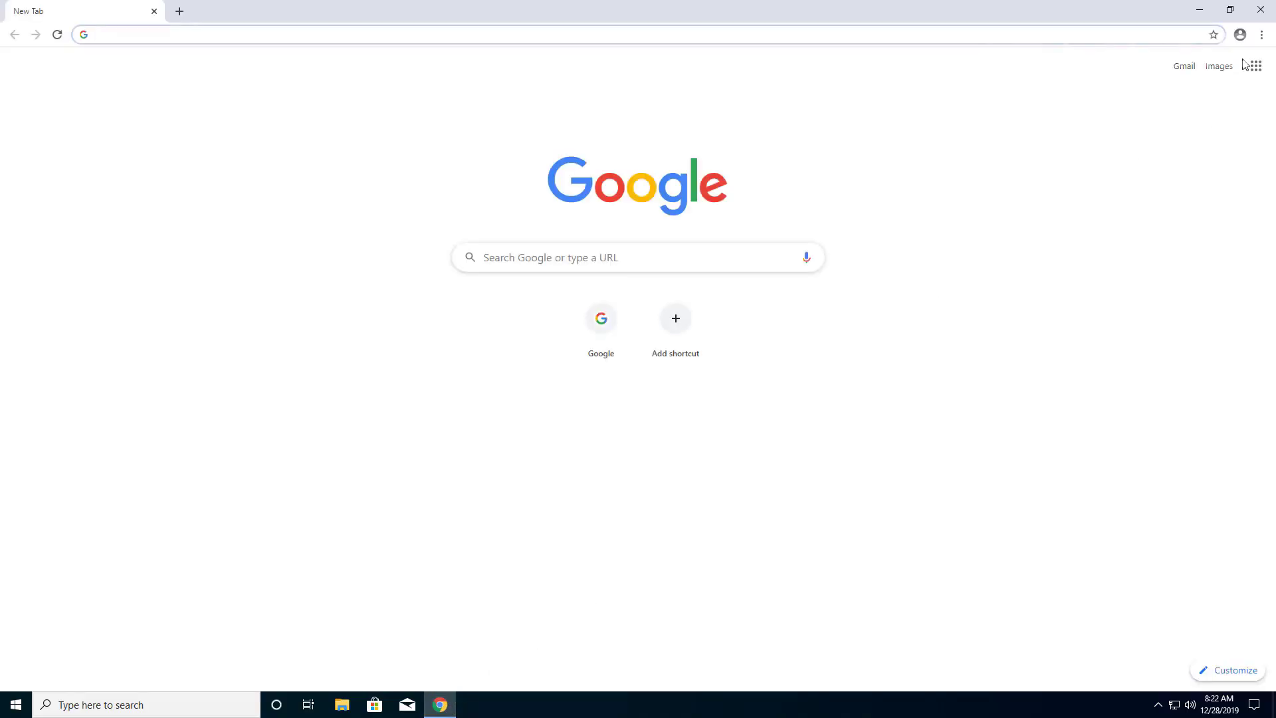
{"action": "left_click", "coordinate": [1262, 34]}
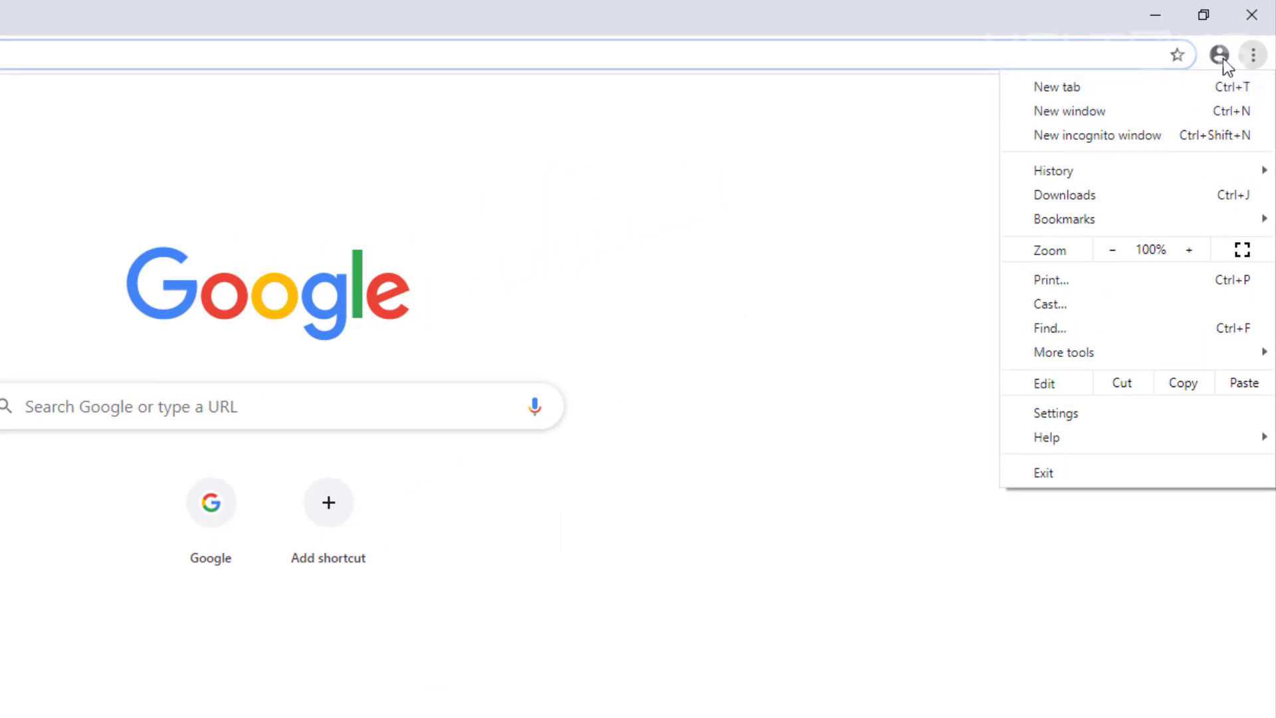
{"action": "left_click", "coordinate": [892, 233]}
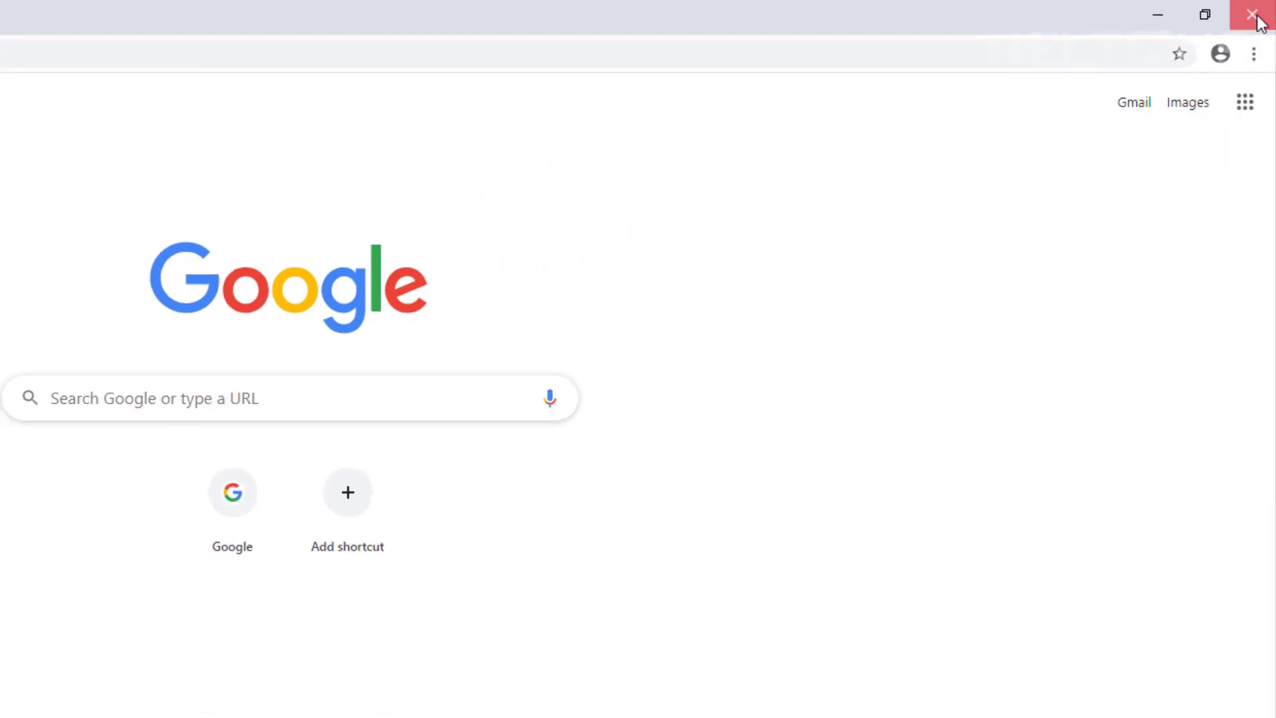
{"action": "left_click", "coordinate": [1256, 17]}
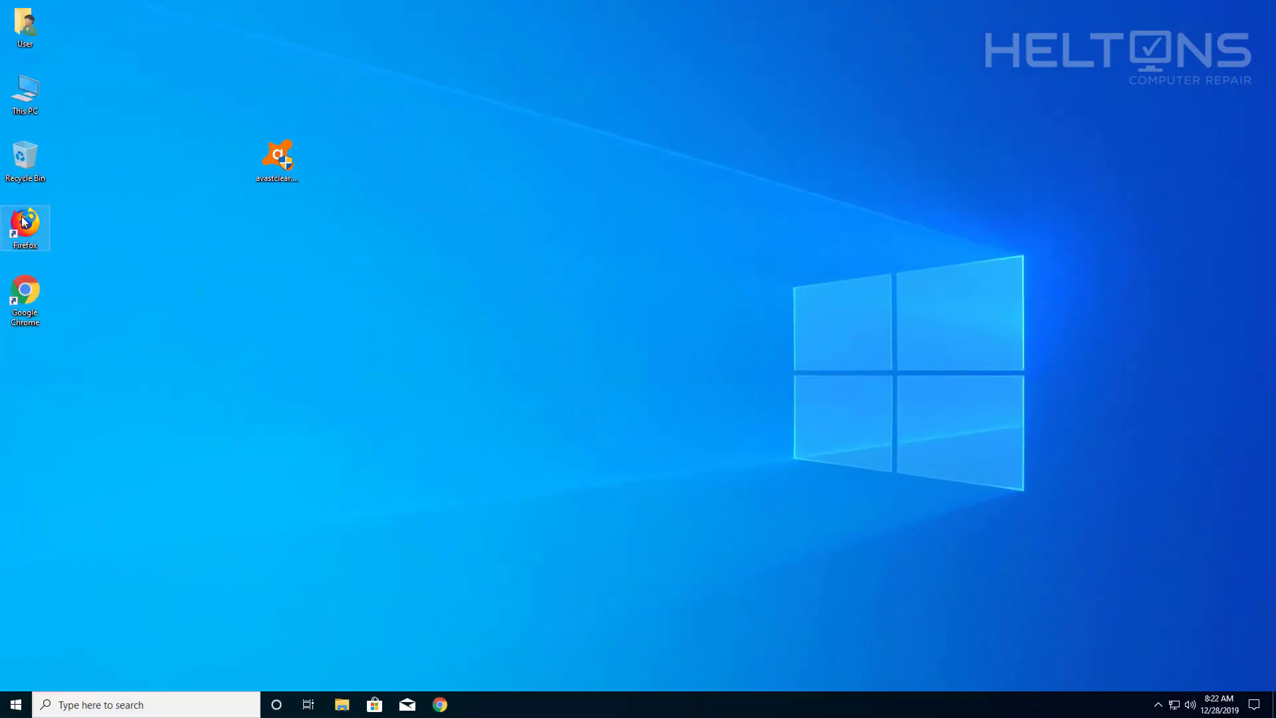
Step: Launch Firefox and accept the Avast Online Security add-on notice from its main menu
{"action": "double_click", "coordinate": [21, 217]}
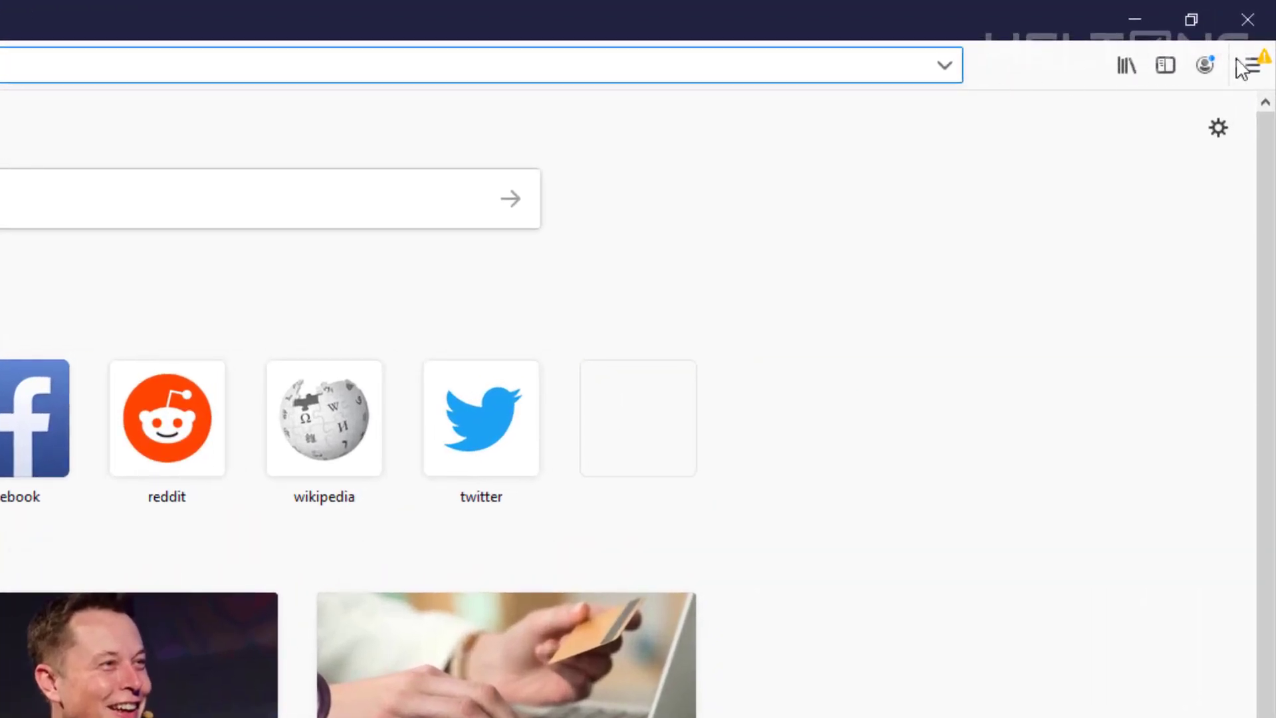
{"action": "left_click", "coordinate": [1257, 52]}
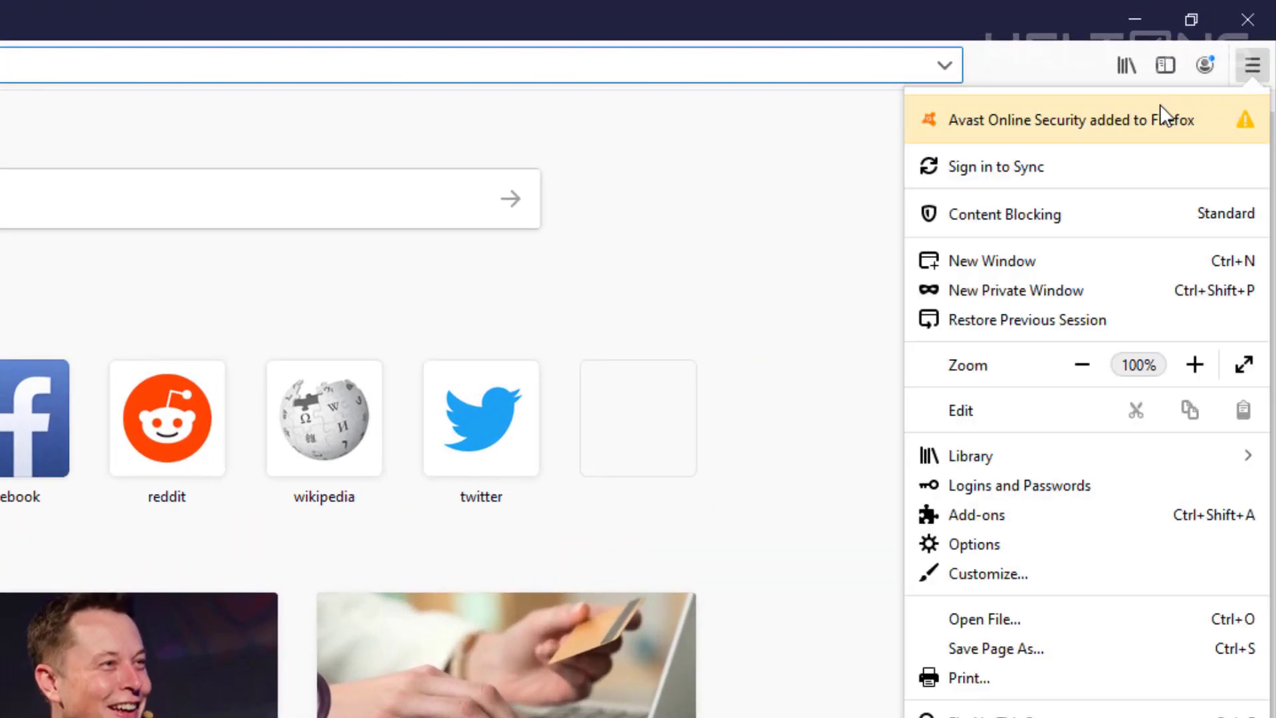
{"action": "left_click", "coordinate": [1143, 121]}
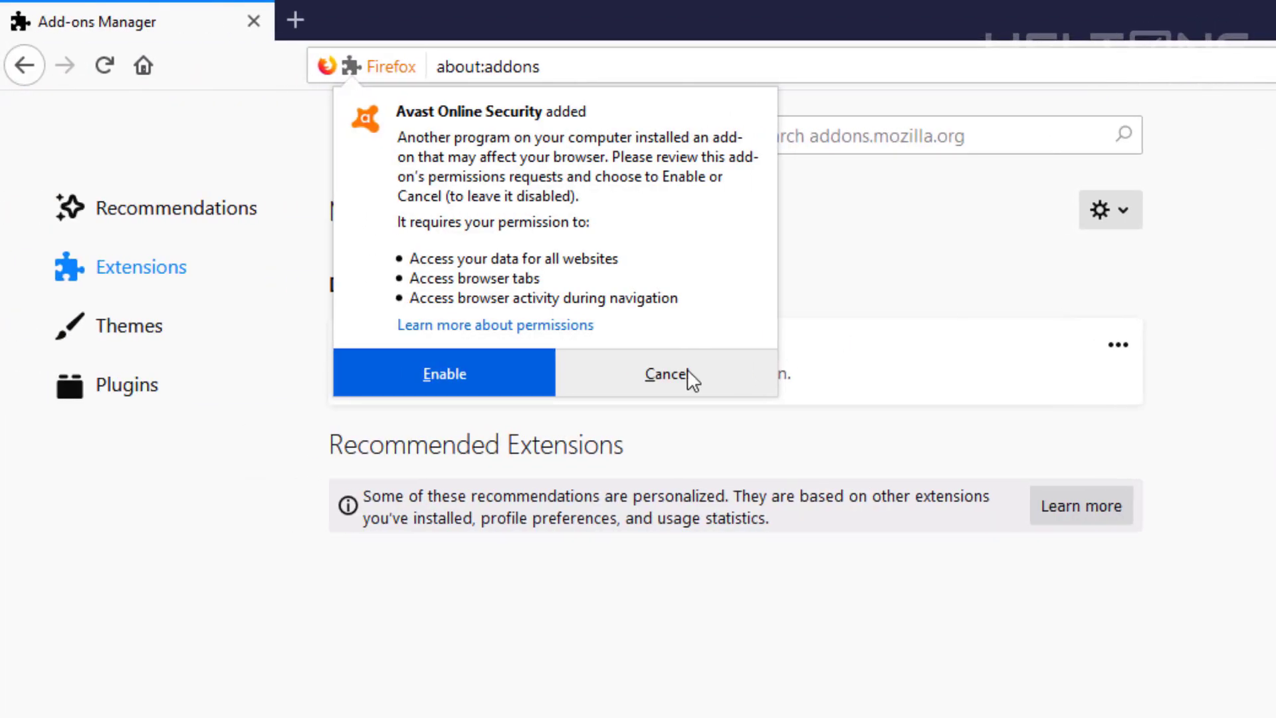
{"action": "left_click", "coordinate": [488, 370]}
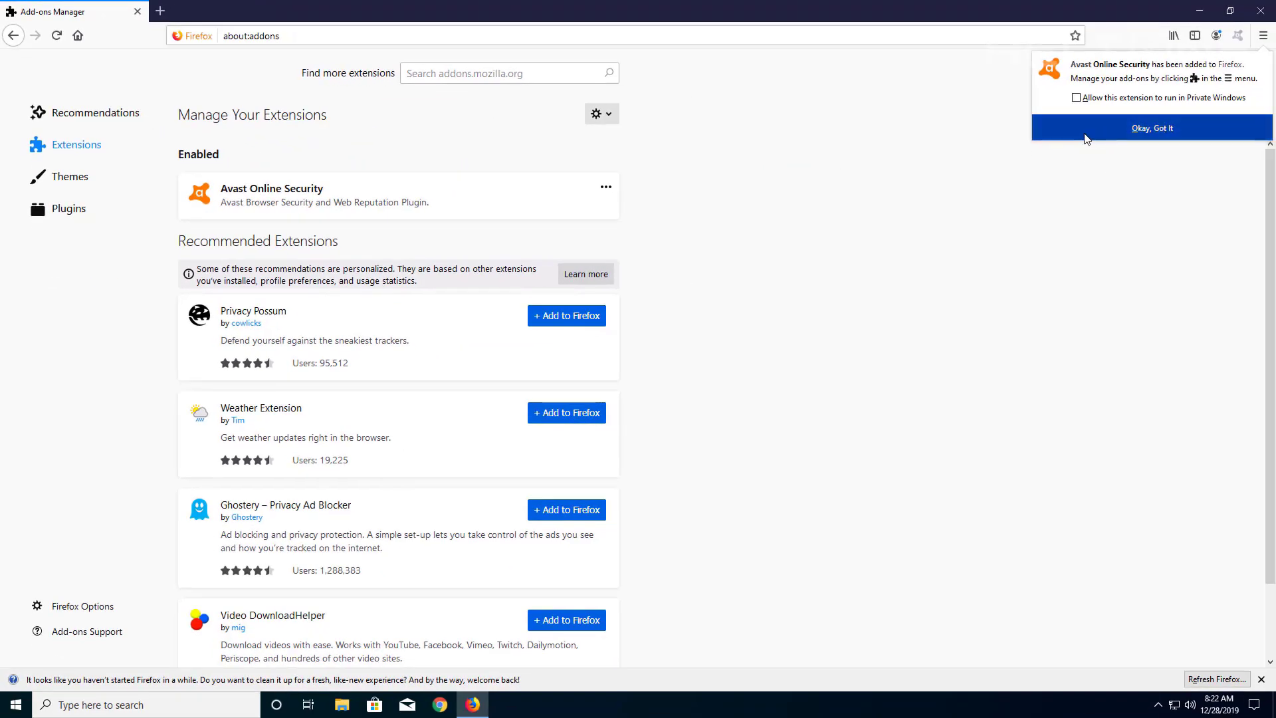
{"action": "left_click", "coordinate": [1102, 129]}
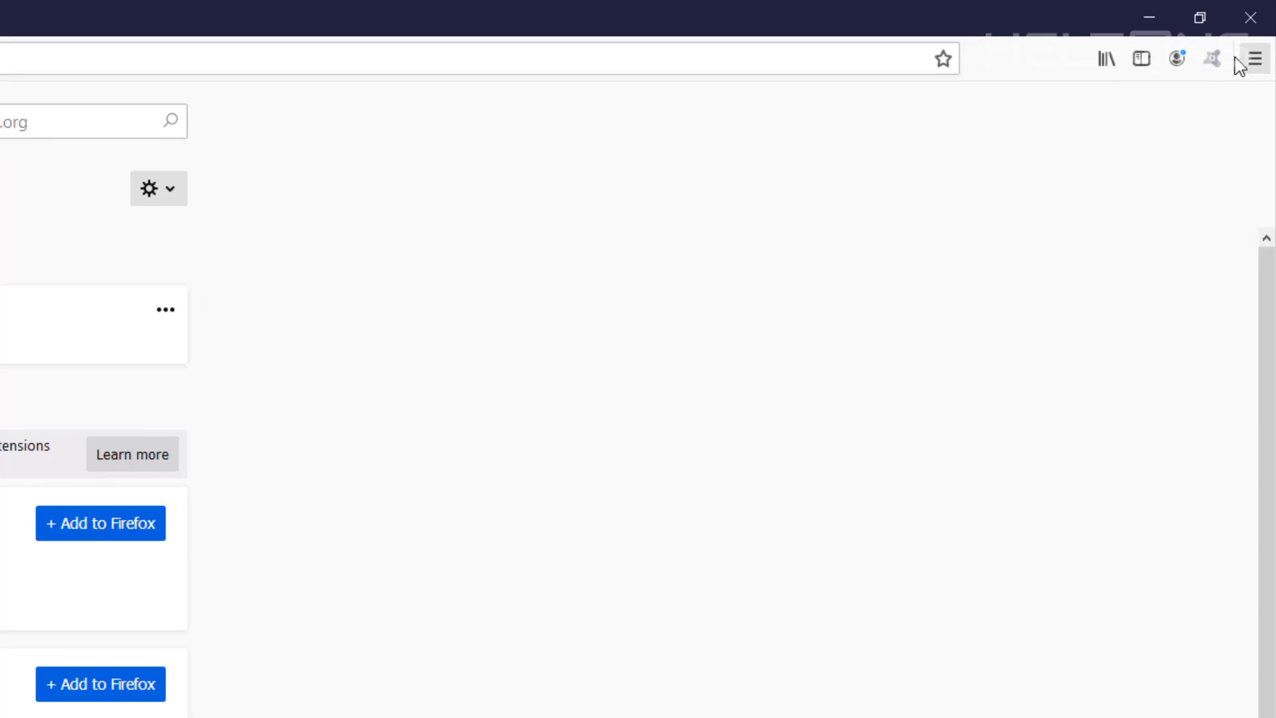
Step: Remove the Avast Online Security extension from the toolbar and close Firefox
{"action": "right_click", "coordinate": [1215, 64]}
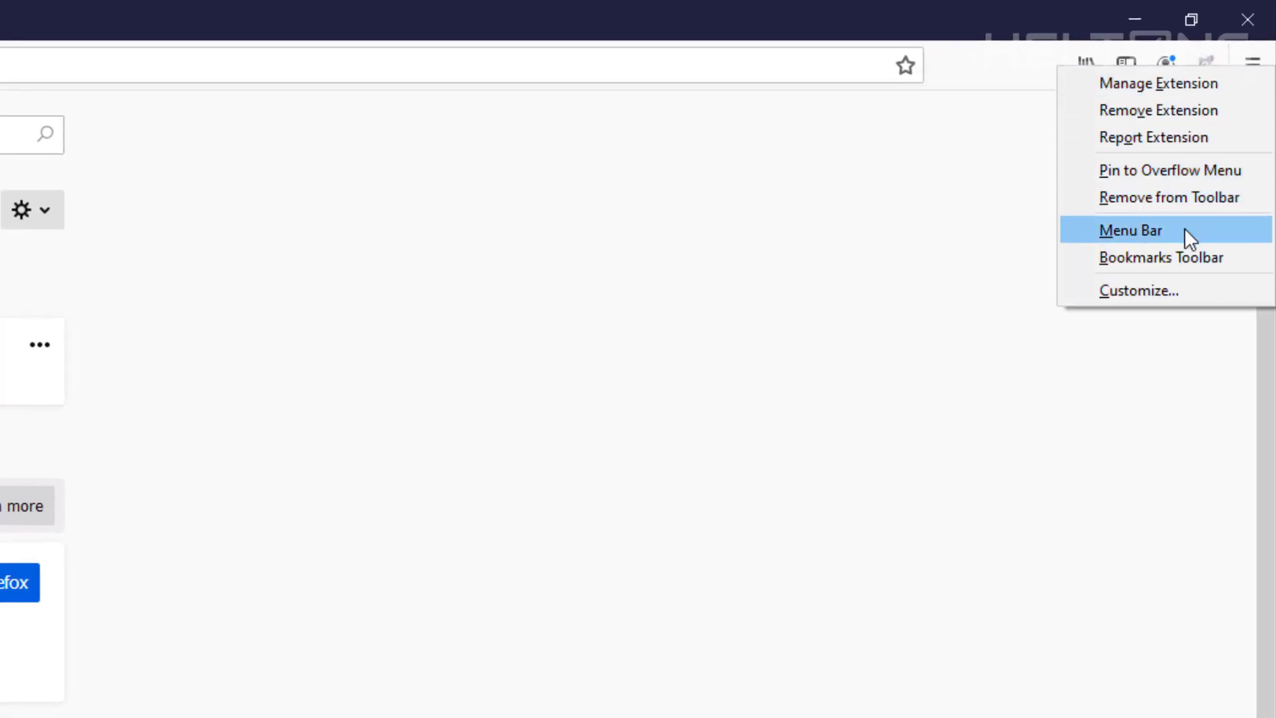
{"action": "left_click", "coordinate": [1164, 113]}
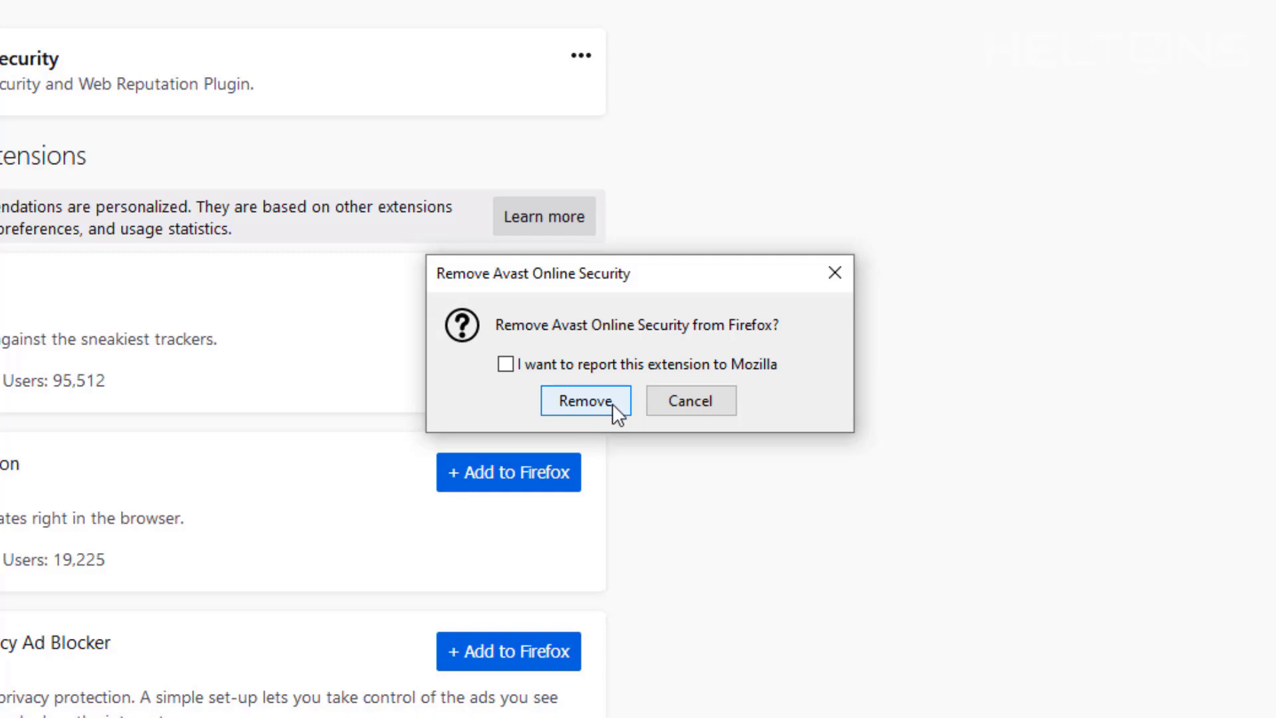
{"action": "left_click", "coordinate": [585, 400]}
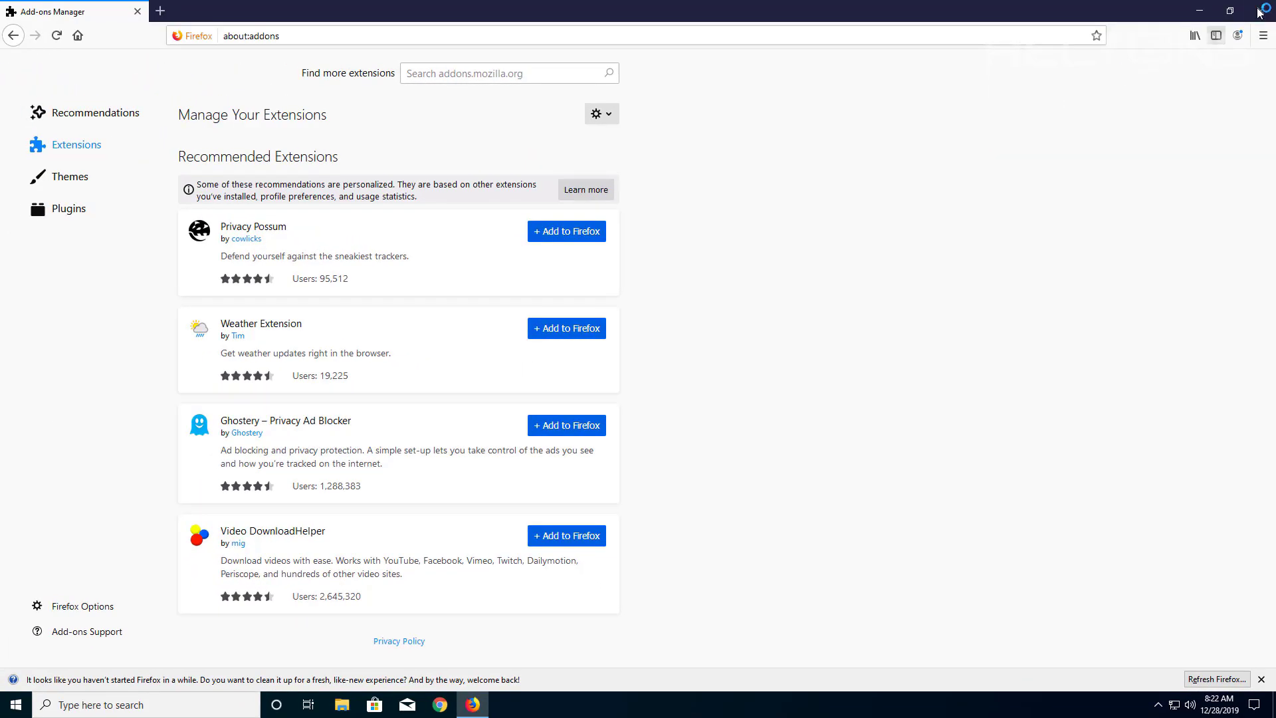
{"action": "key", "text": "alt+F4"}
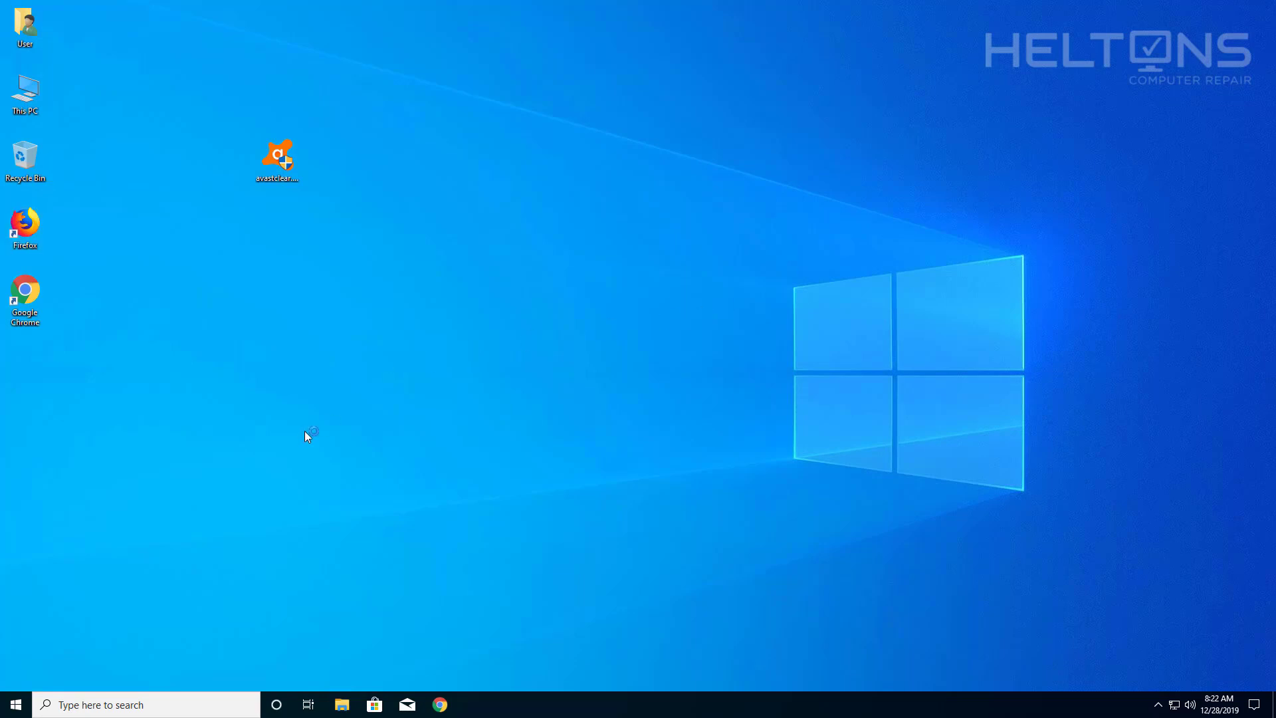
{"action": "key", "text": "super"}
{"action": "type", "text": "edge"}
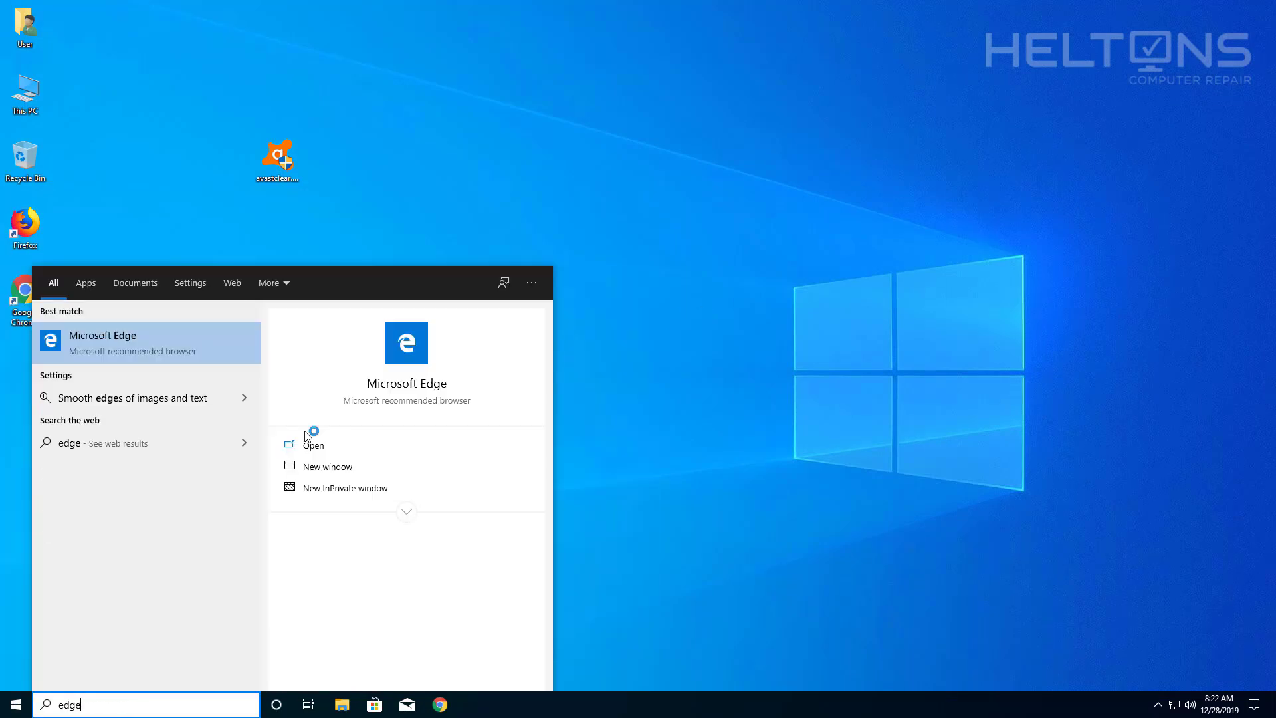
{"action": "left_click", "coordinate": [305, 435]}
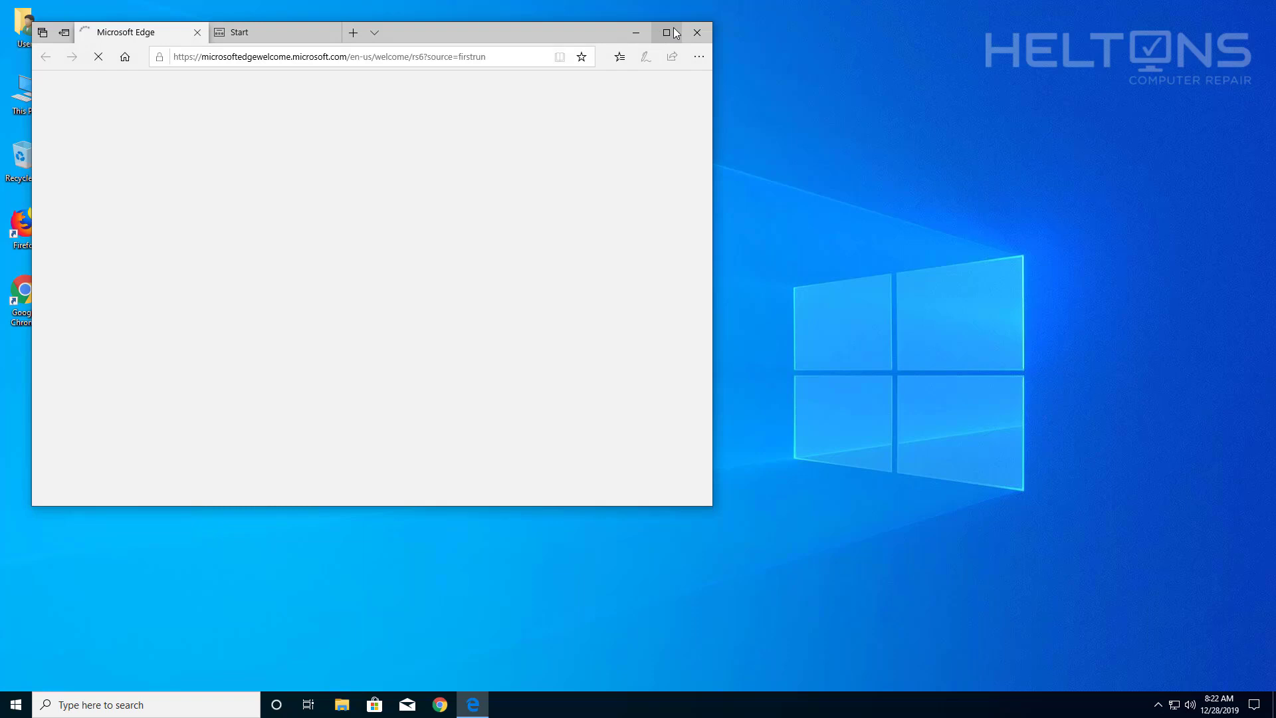
{"action": "left_click", "coordinate": [667, 32]}
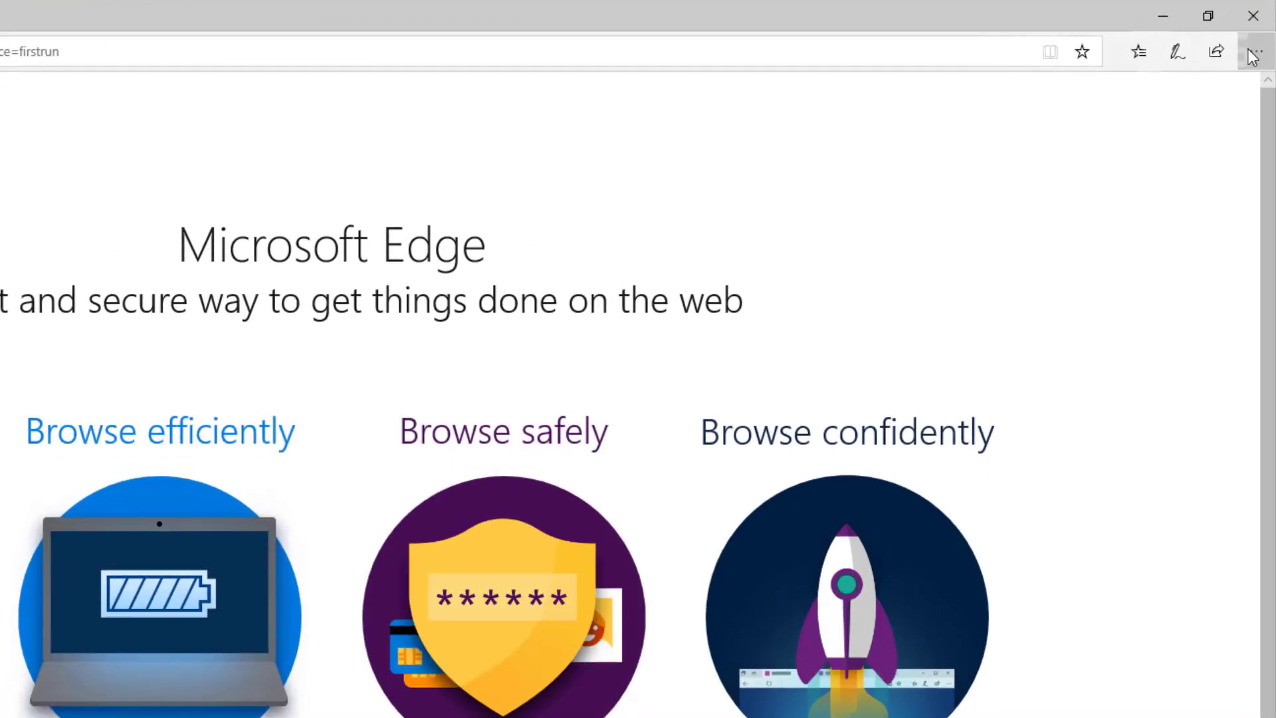
{"action": "left_click", "coordinate": [1254, 54]}
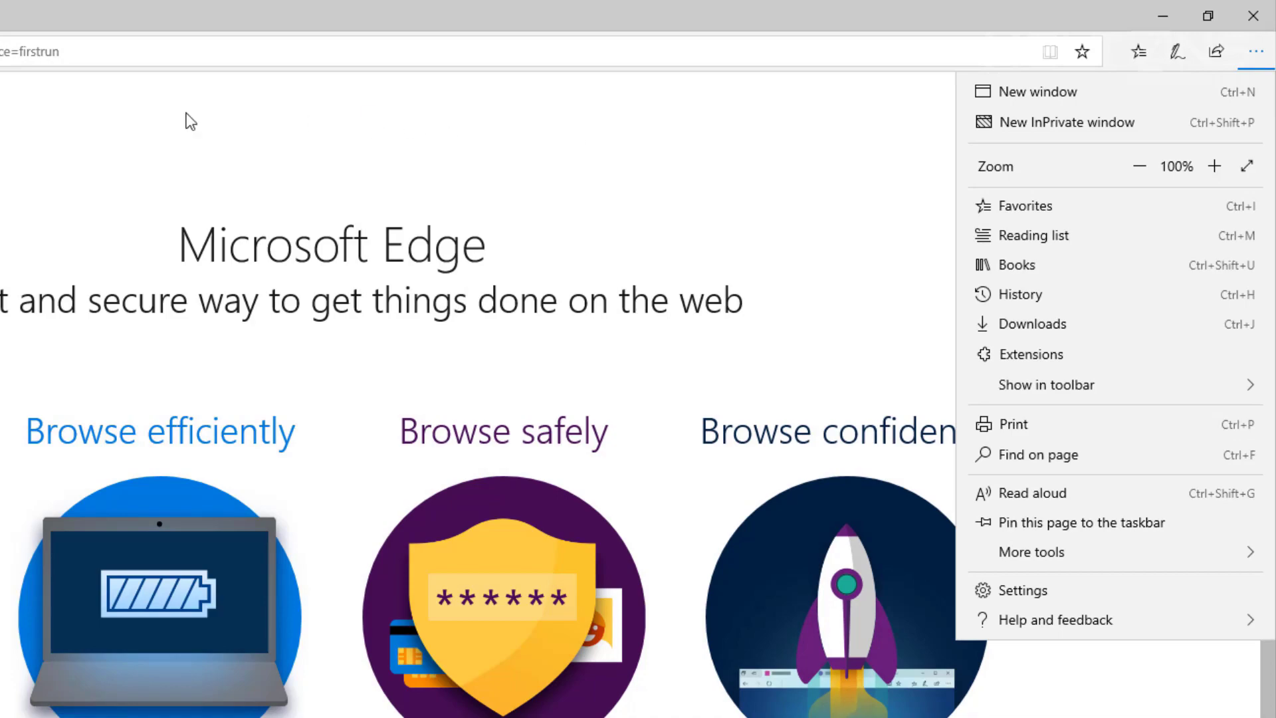
{"action": "left_click", "coordinate": [316, 124]}
{"action": "left_click", "coordinate": [166, 10]}
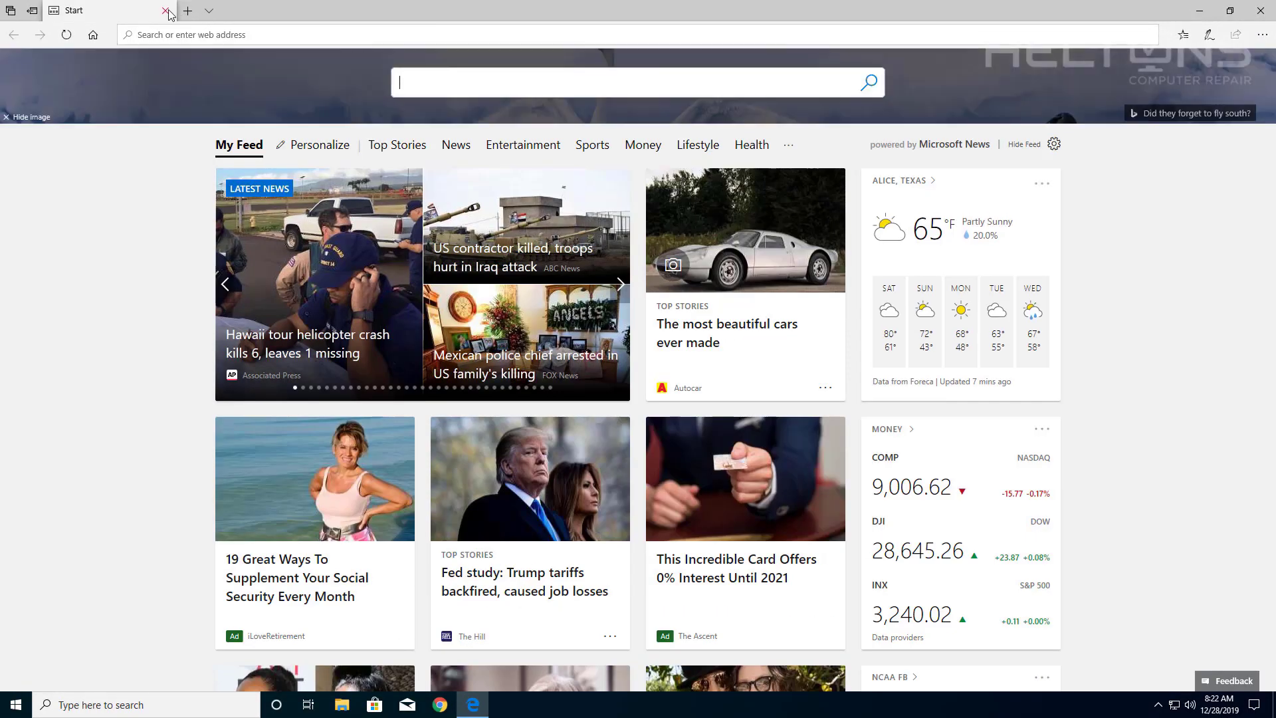
{"action": "left_click", "coordinate": [166, 11]}
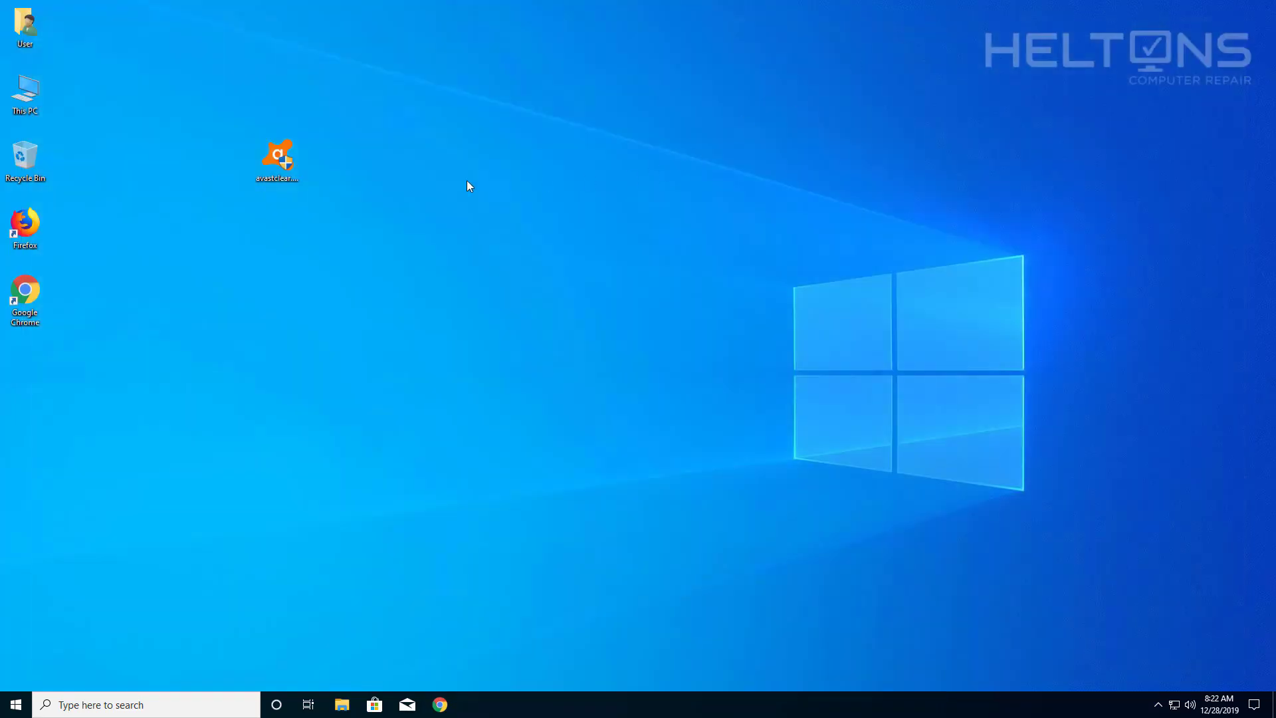
Step: Select the avastclear.exe icon on the desktop and delete it
{"action": "left_click_drag", "start_coordinate": [399, 281], "coordinate": [240, 132]}
{"action": "key", "text": "Delete"}
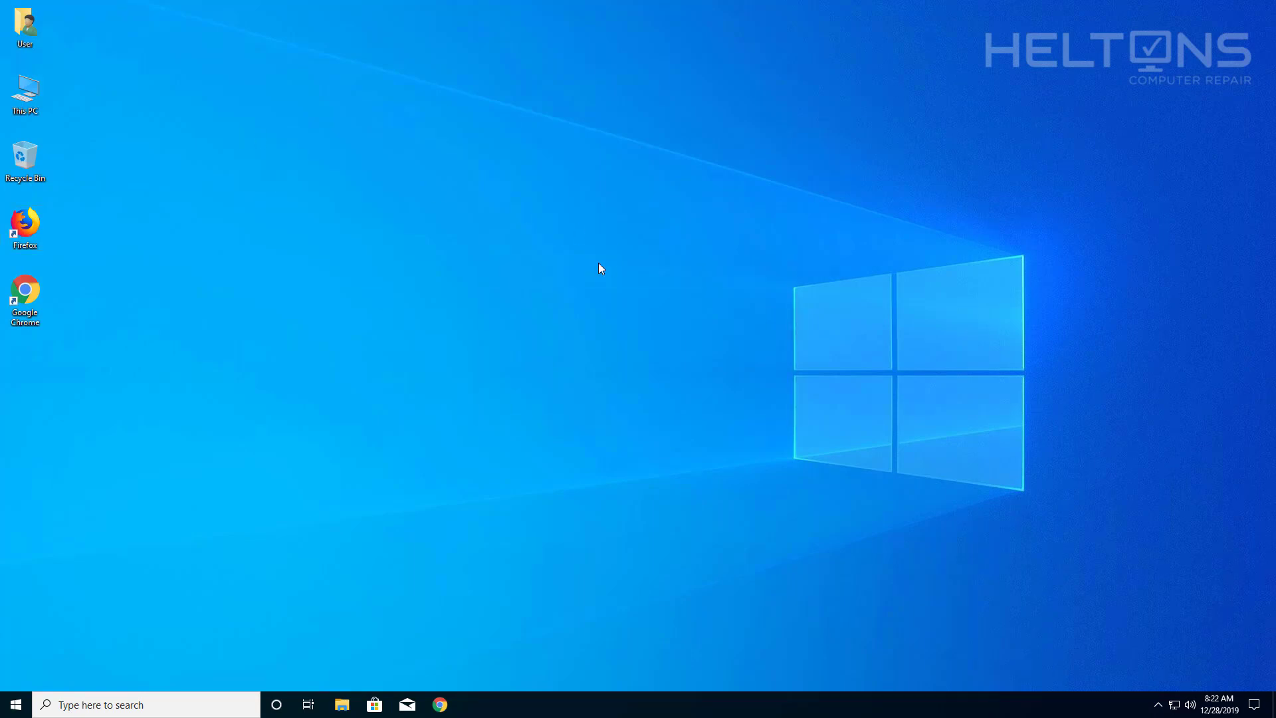